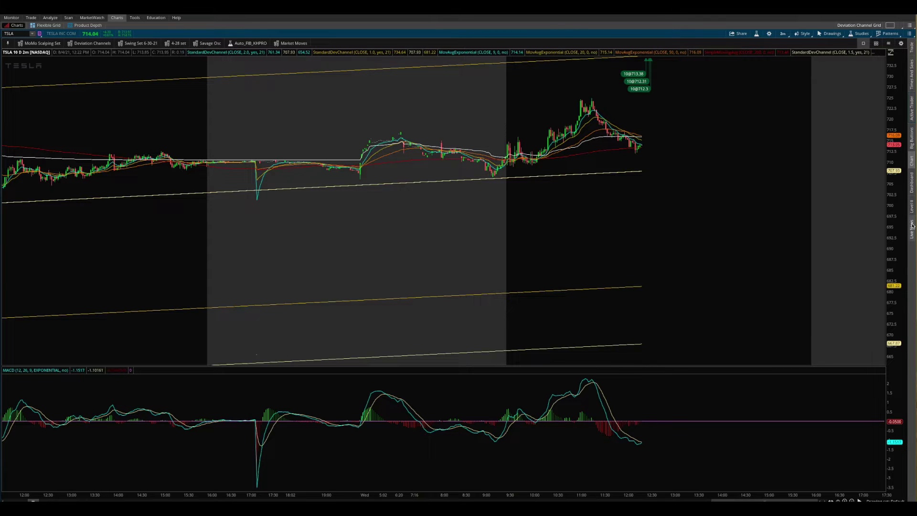
- Show the Active Trader price ladder beside the TSLA chart
{"action": "left_click", "coordinate": [912, 143]}
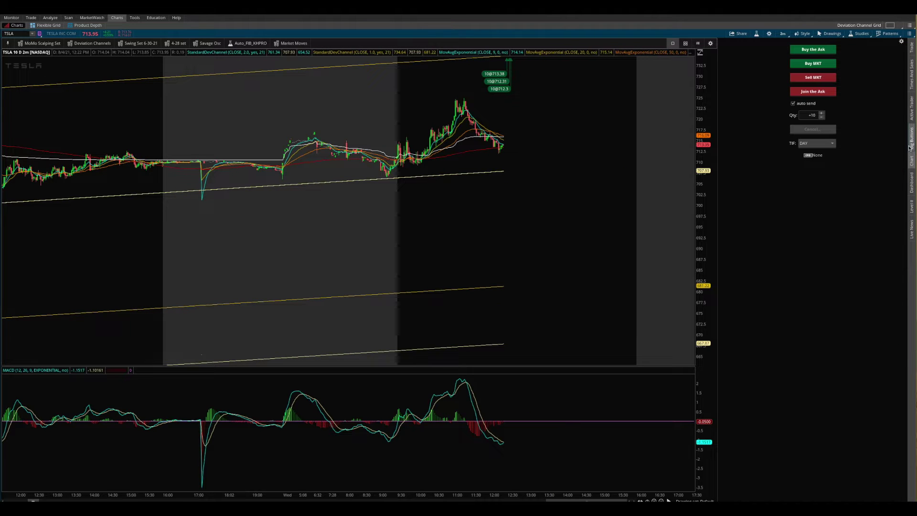
{"action": "left_click", "coordinate": [912, 142]}
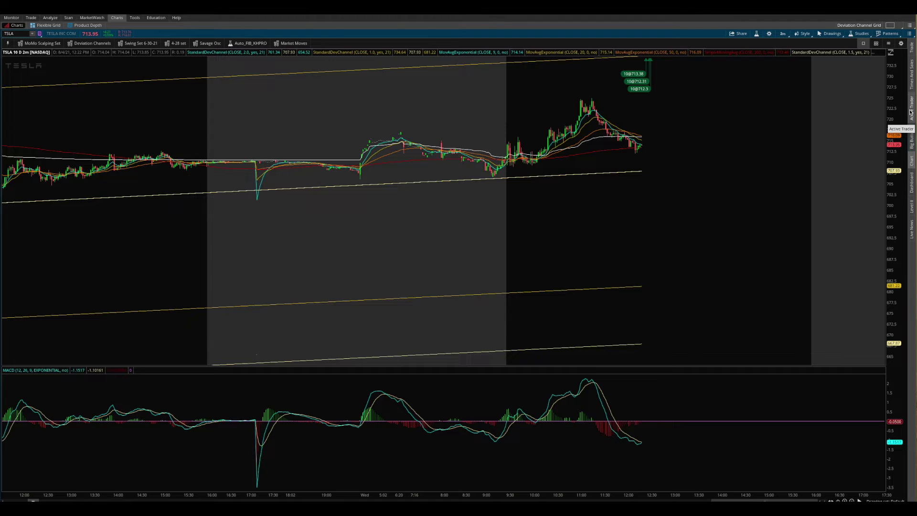
{"action": "left_click", "coordinate": [911, 113]}
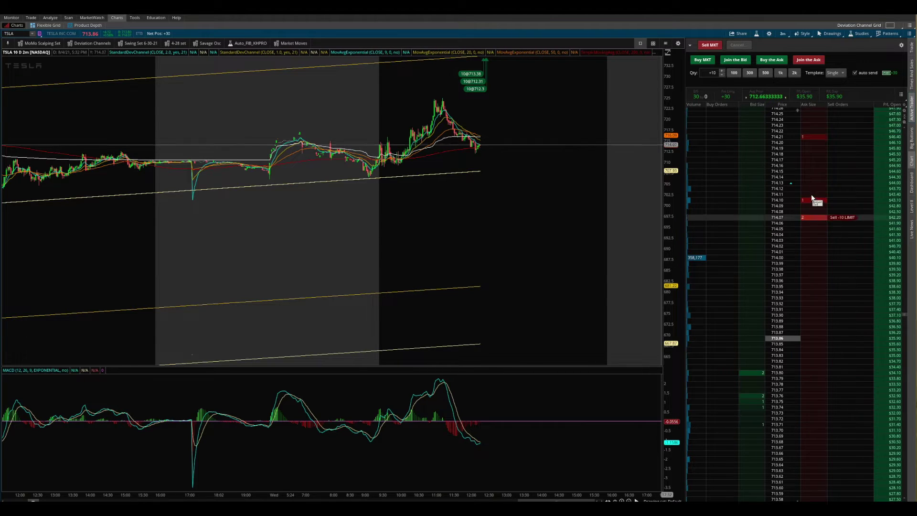
- Examine the price ladder above and below the current price, comparing limit and stop sell levels and open P/L
{"action": "left_click", "coordinate": [805, 188]}
{"action": "scroll", "coordinate": [804, 162], "scroll_direction": "up", "scroll_amount": 15}
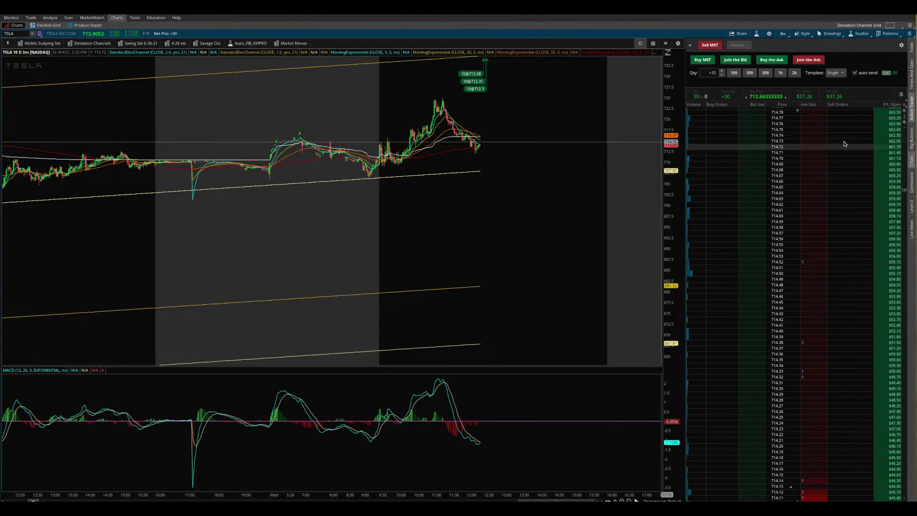
{"action": "scroll", "coordinate": [812, 172], "scroll_direction": "down", "scroll_amount": 20}
{"action": "scroll", "coordinate": [785, 205], "scroll_direction": "down", "scroll_amount": 20}
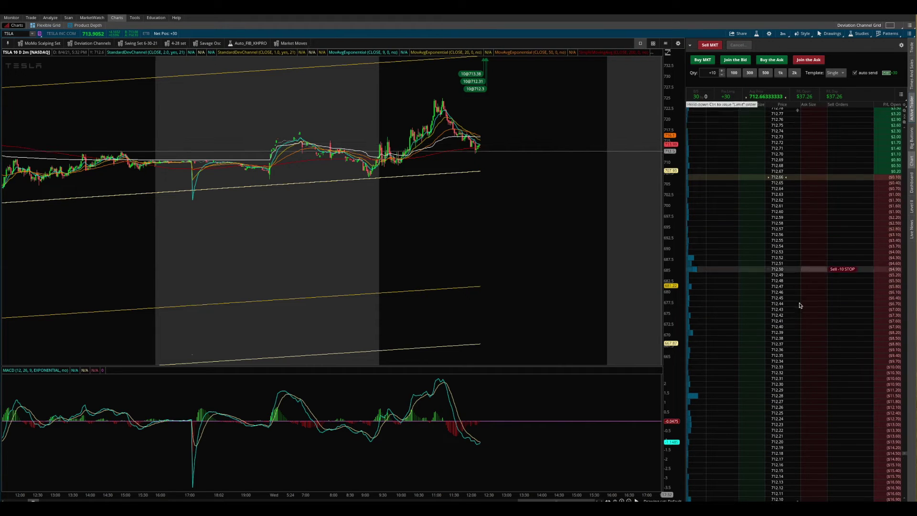
{"action": "scroll", "coordinate": [895, 375], "scroll_direction": "down", "scroll_amount": 3}
{"action": "scroll", "coordinate": [829, 377], "scroll_direction": "up", "scroll_amount": 20}
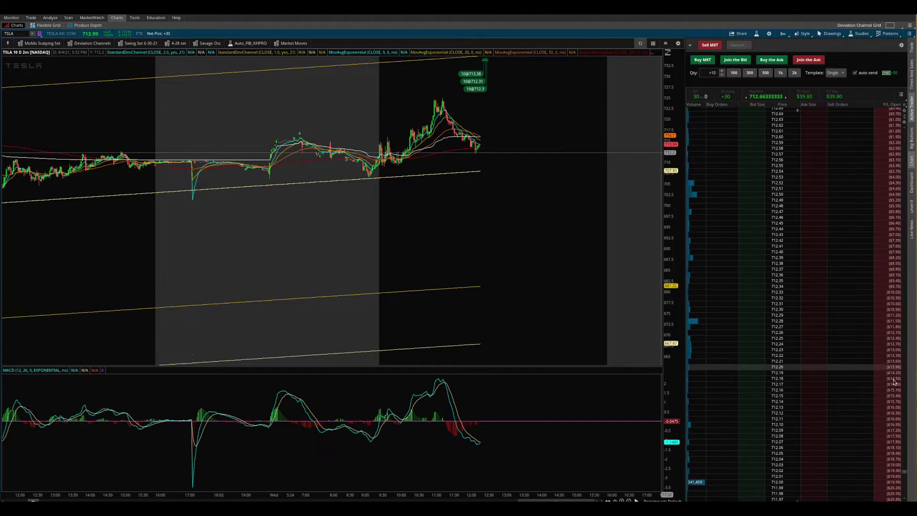
{"action": "scroll", "coordinate": [798, 330], "scroll_direction": "up", "scroll_amount": 5}
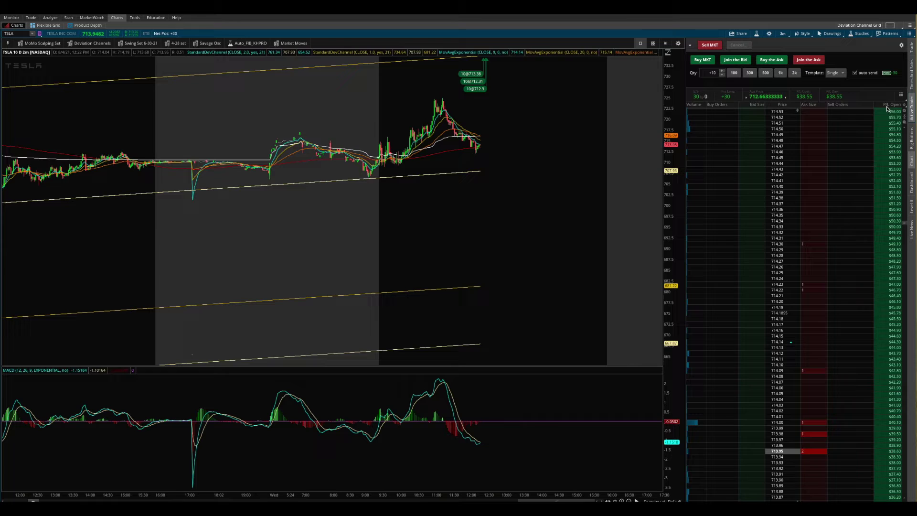
- Review the available items and the current set in the Active Trader button customization, keeping the existing set
{"action": "left_click", "coordinate": [913, 110]}
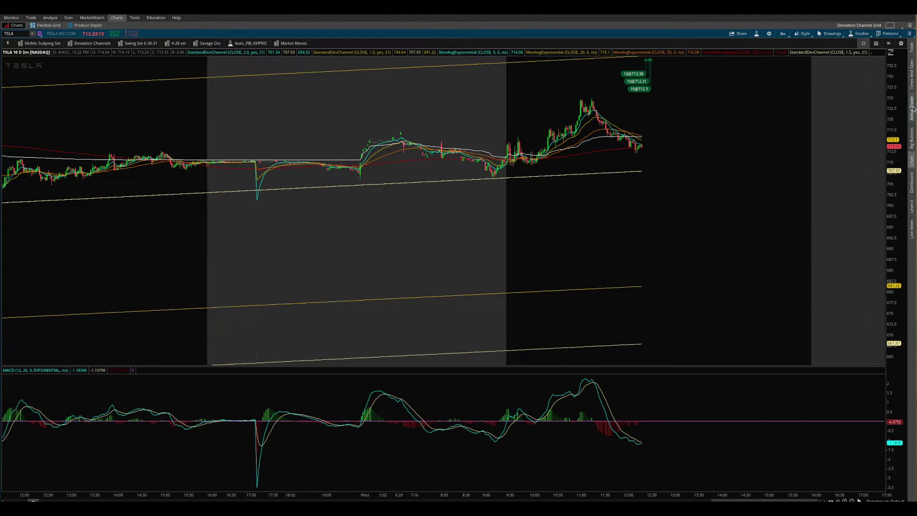
{"action": "left_click", "coordinate": [912, 110]}
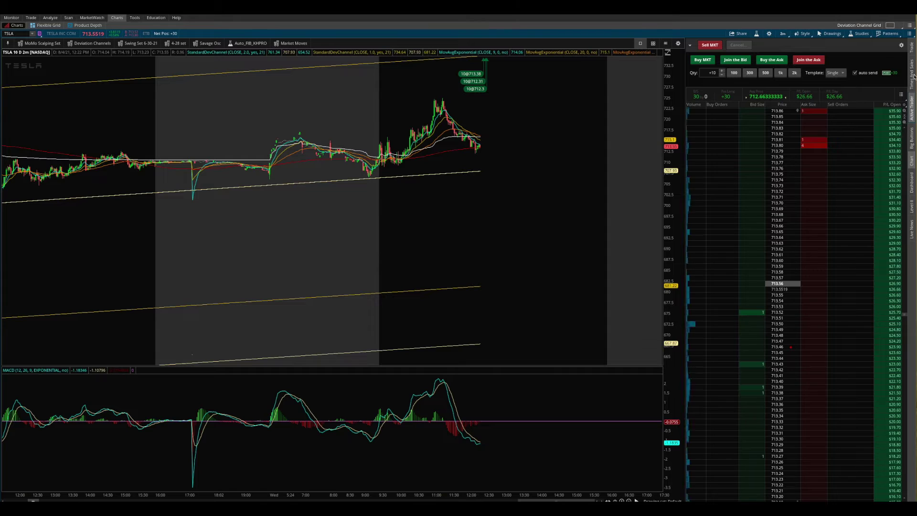
{"action": "left_click", "coordinate": [902, 46]}
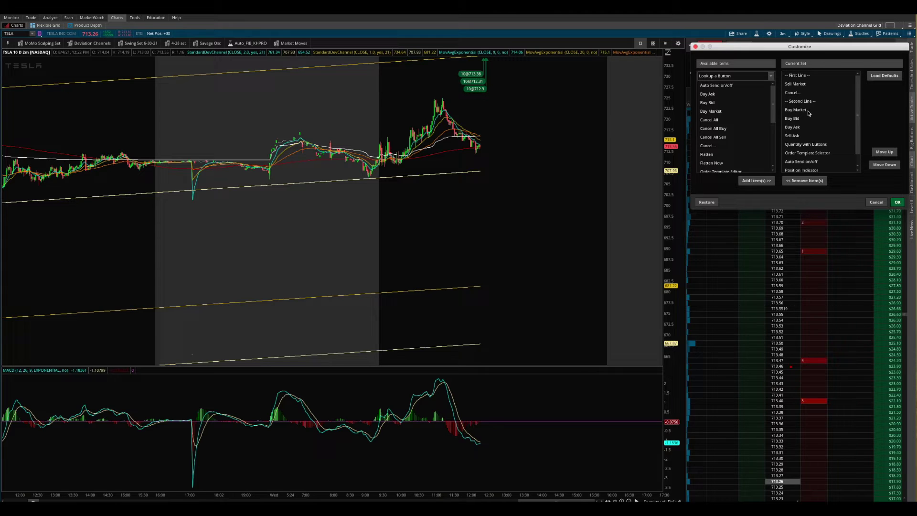
{"action": "scroll", "coordinate": [811, 136], "scroll_direction": "down", "scroll_amount": 1}
{"action": "left_click_drag", "start_coordinate": [794, 47], "coordinate": [537, 55]}
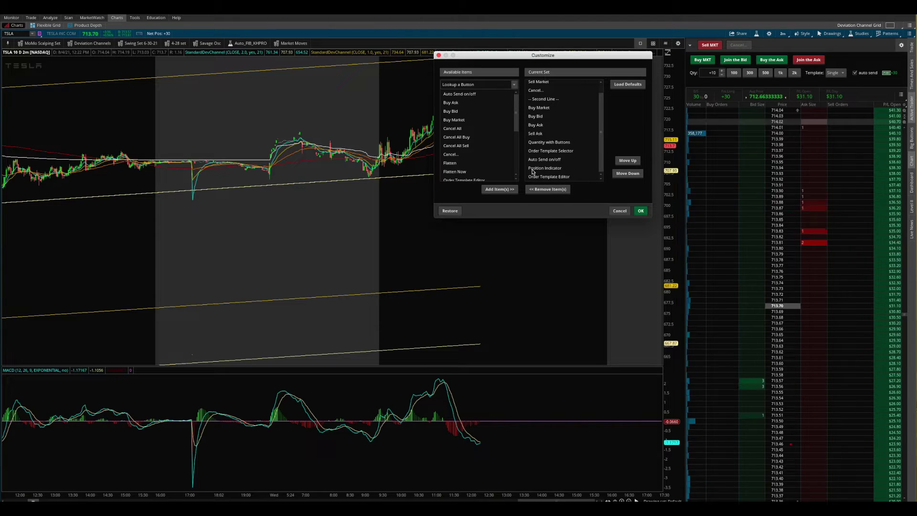
{"action": "scroll", "coordinate": [471, 111], "scroll_direction": "down", "scroll_amount": 5}
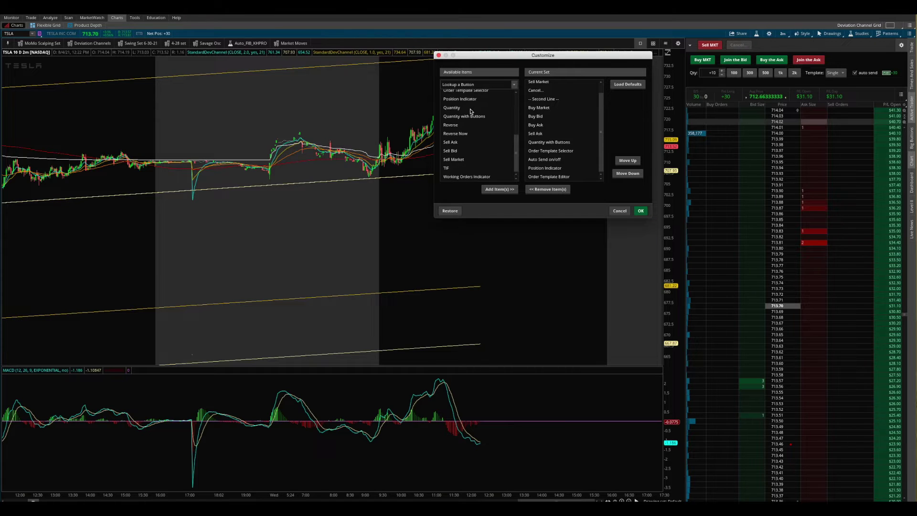
{"action": "scroll", "coordinate": [459, 163], "scroll_direction": "up", "scroll_amount": 2}
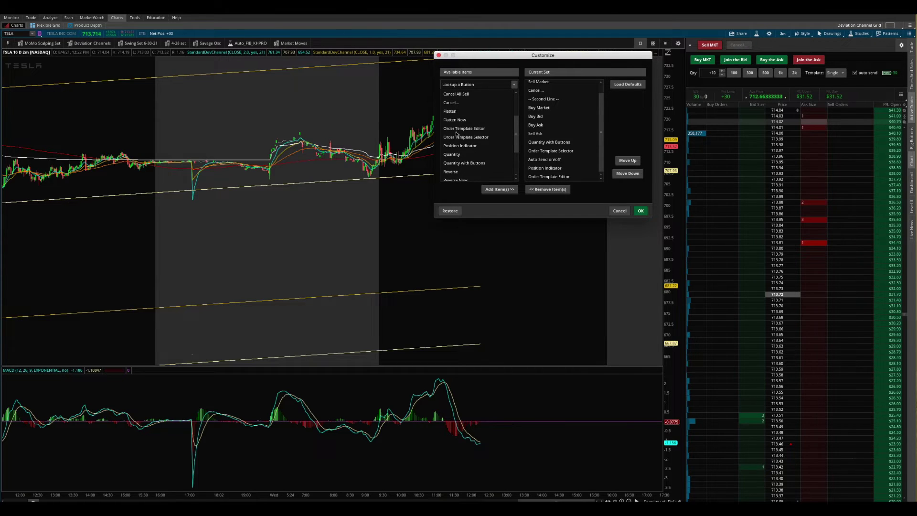
{"action": "scroll", "coordinate": [466, 110], "scroll_direction": "up", "scroll_amount": 2}
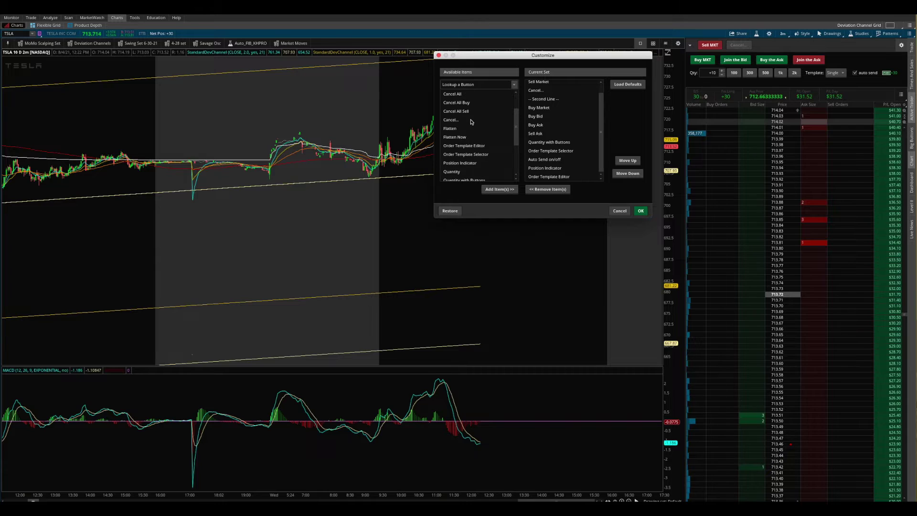
{"action": "scroll", "coordinate": [469, 119], "scroll_direction": "down", "scroll_amount": 2}
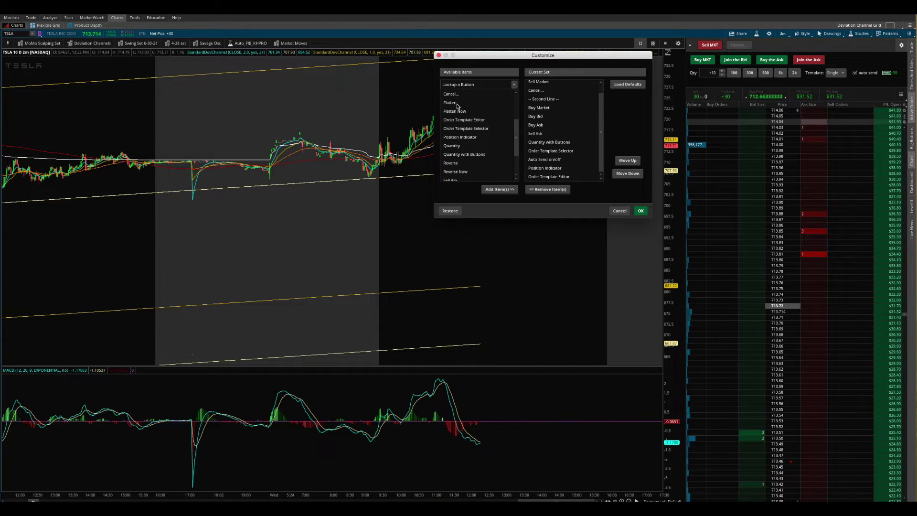
{"action": "scroll", "coordinate": [459, 158], "scroll_direction": "down", "scroll_amount": 2}
{"action": "scroll", "coordinate": [459, 149], "scroll_direction": "up", "scroll_amount": 4}
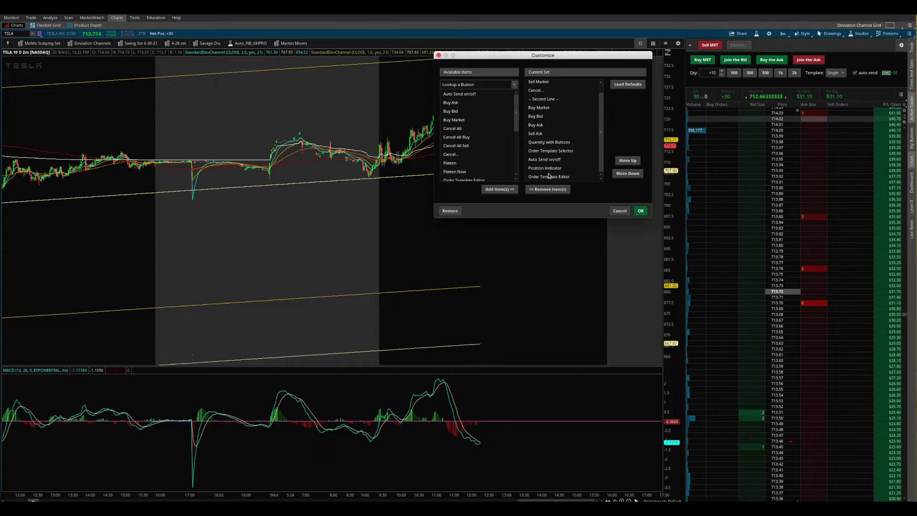
{"action": "left_click", "coordinate": [640, 211]}
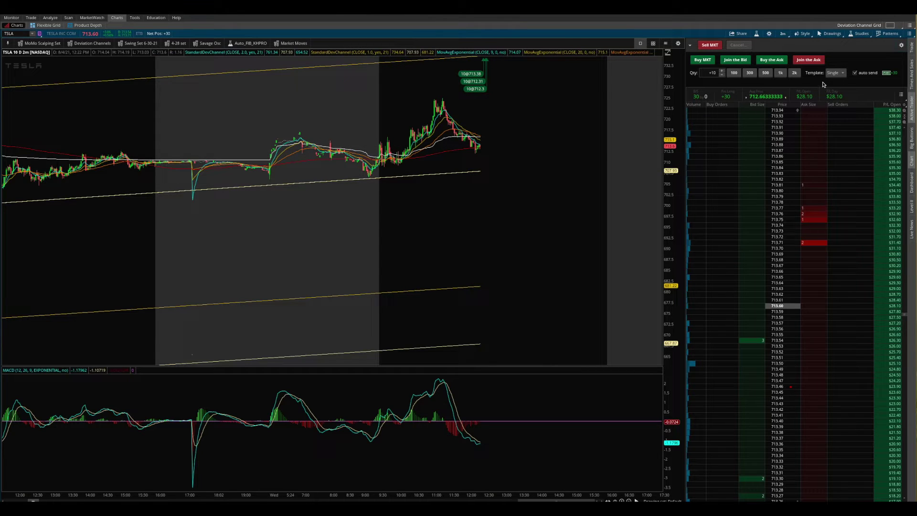
{"action": "left_click", "coordinate": [836, 73]}
{"action": "left_click", "coordinate": [836, 98]}
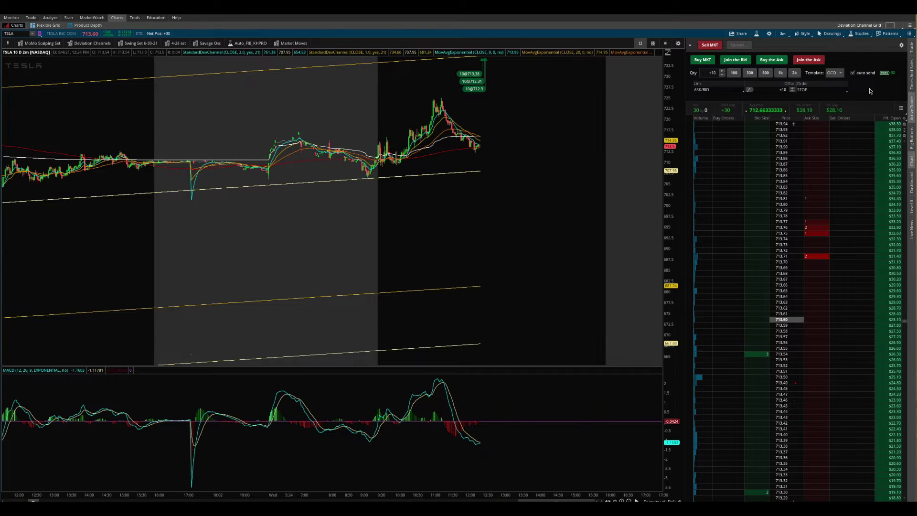
{"action": "left_click", "coordinate": [835, 73]}
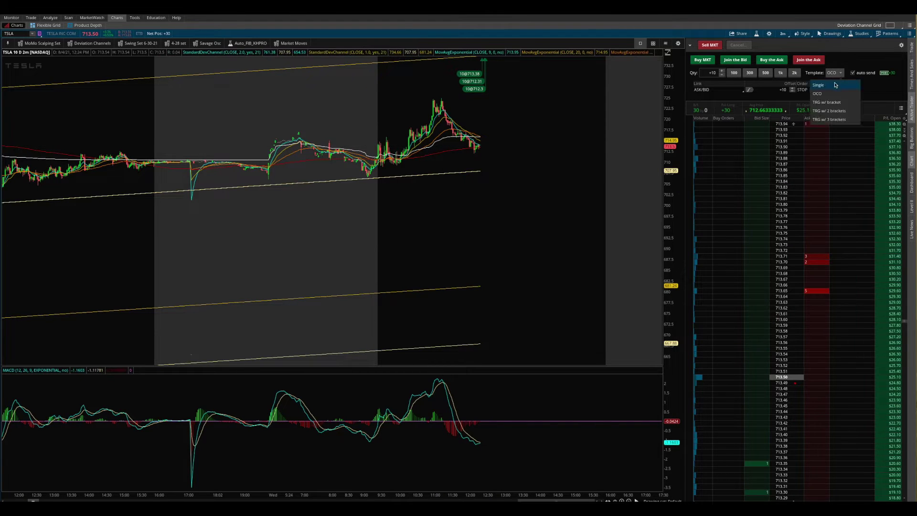
{"action": "left_click", "coordinate": [823, 87]}
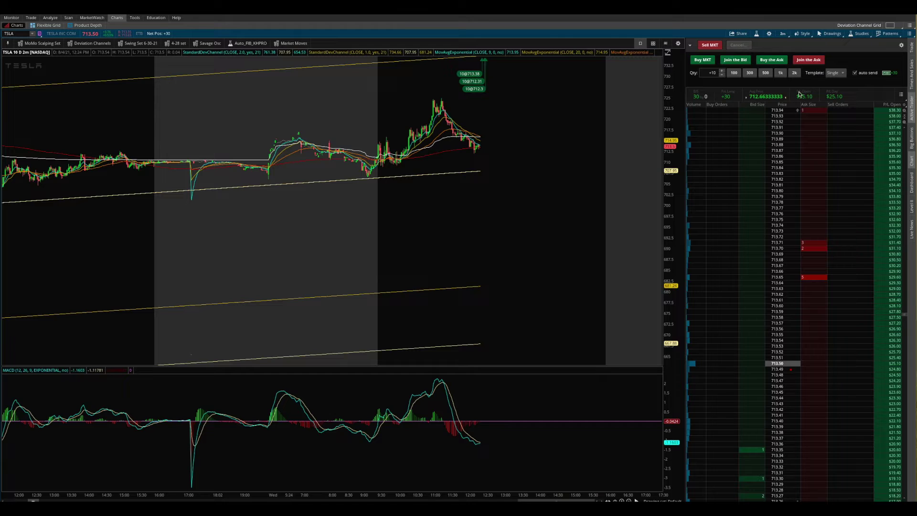
{"action": "left_click", "coordinate": [700, 46]}
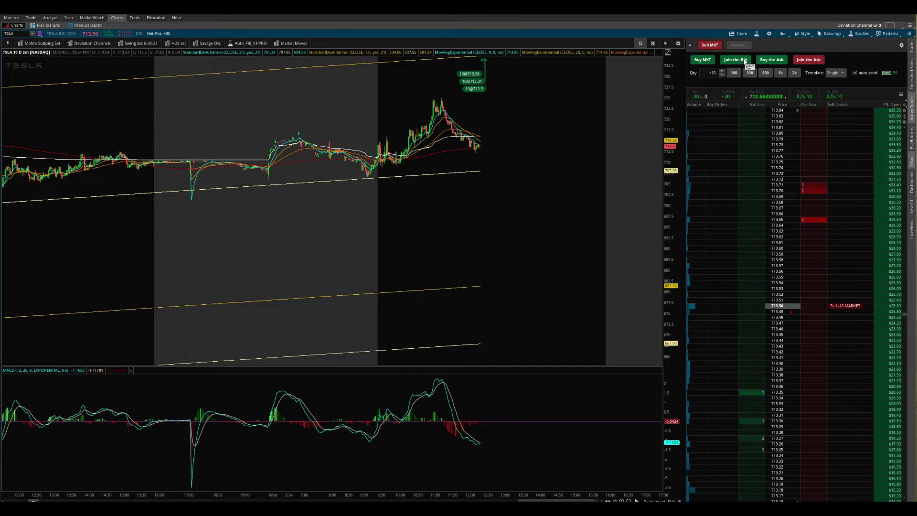
- Set the Active Trader order template to OCO and change the stop order's offset type to a value offset
{"action": "left_click", "coordinate": [837, 73]}
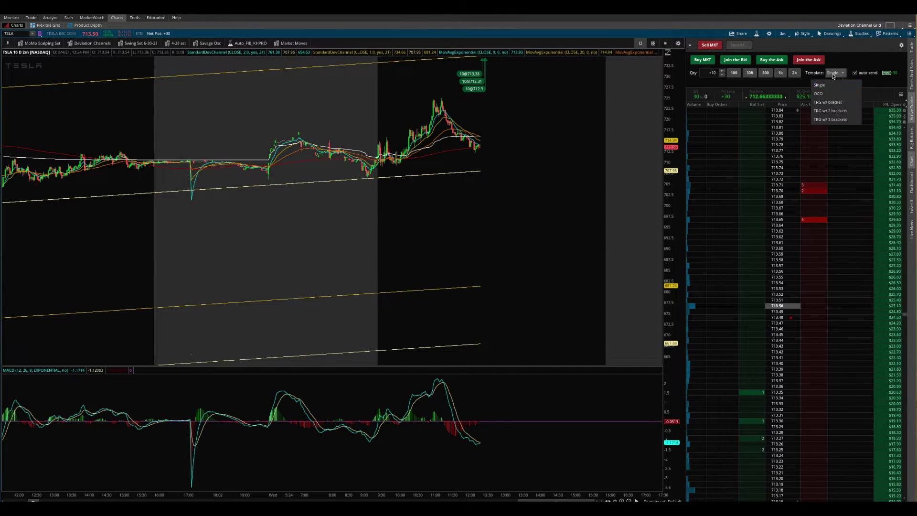
{"action": "left_click", "coordinate": [829, 93]}
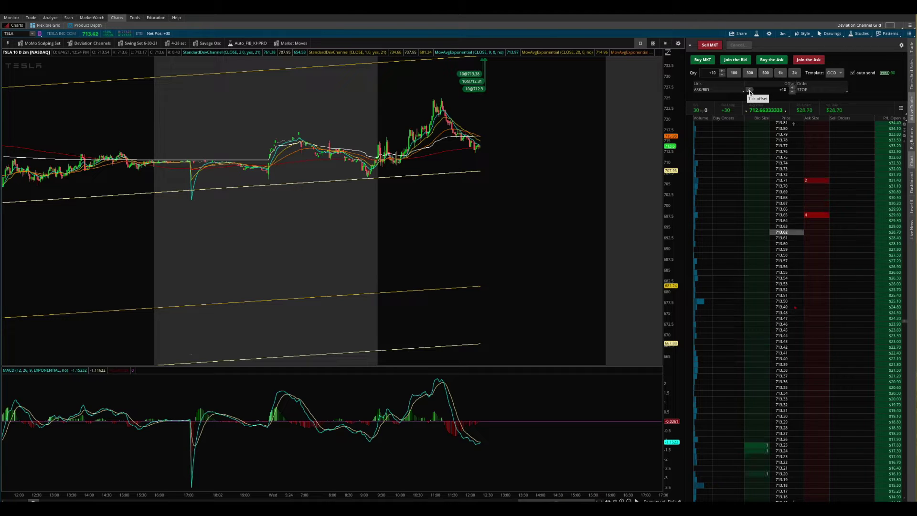
{"action": "left_click", "coordinate": [750, 92]}
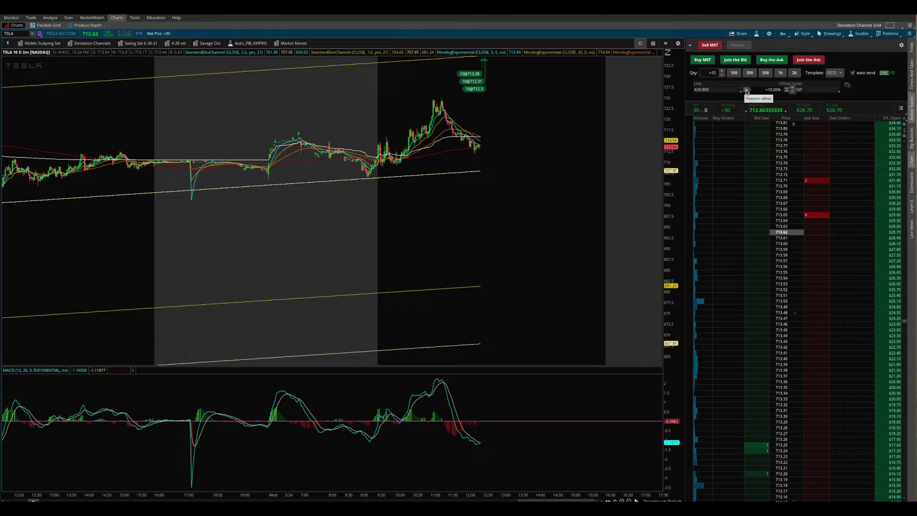
{"action": "left_click", "coordinate": [748, 91]}
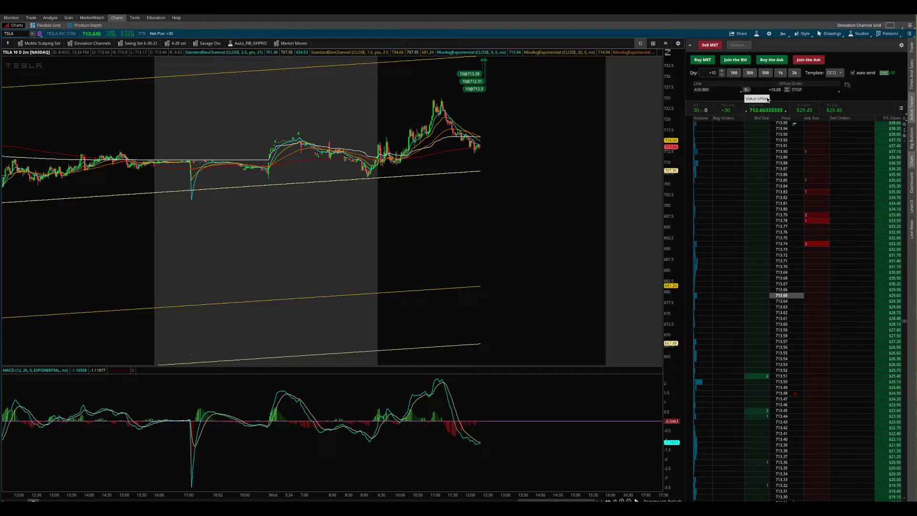
{"action": "left_click", "coordinate": [747, 90]}
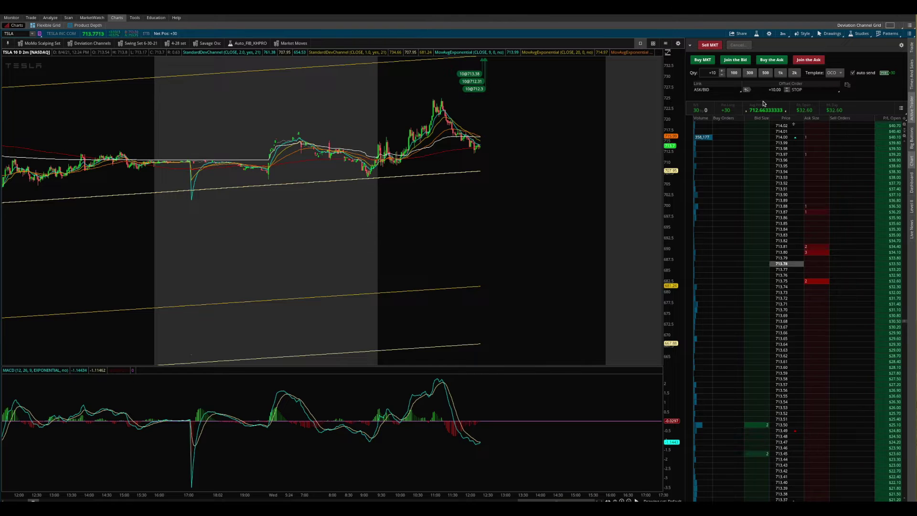
- Link the OCO stop order to AVG PRC and set its offset to +14.00
{"action": "left_click", "coordinate": [703, 91]}
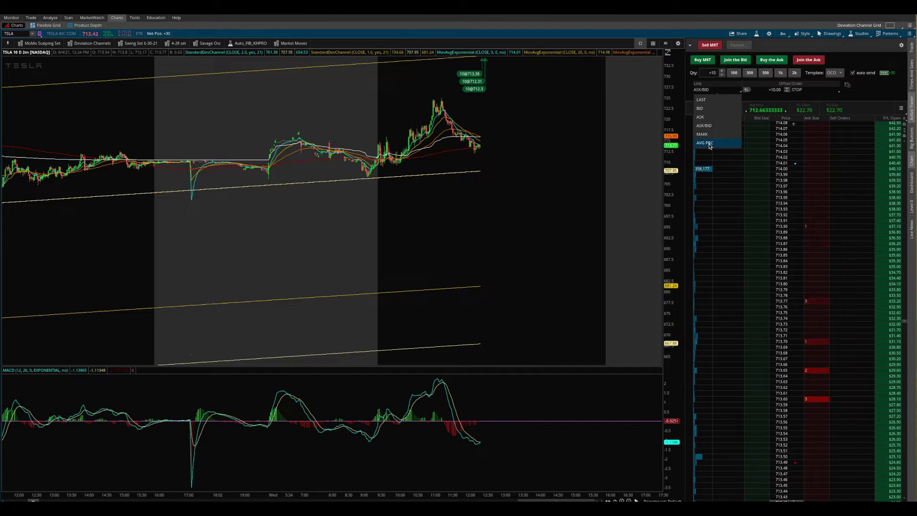
{"action": "left_click", "coordinate": [710, 145]}
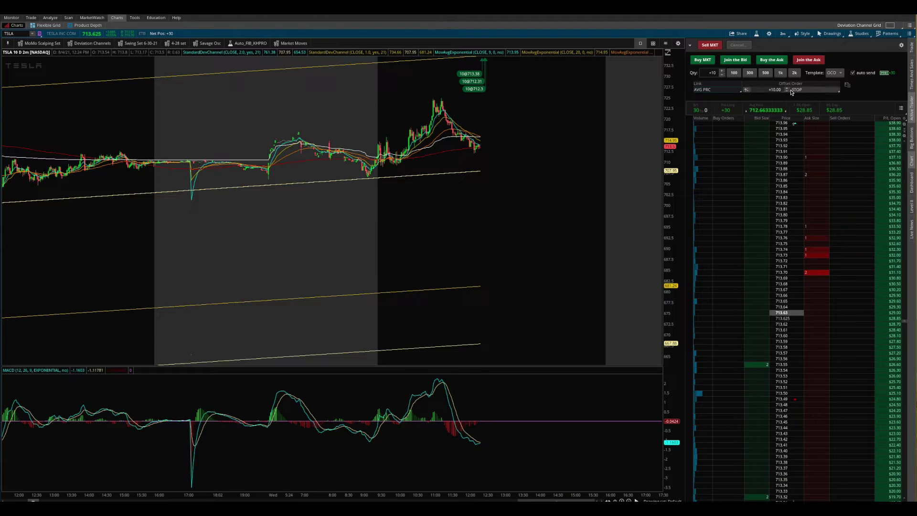
{"action": "left_click", "coordinate": [774, 90]}
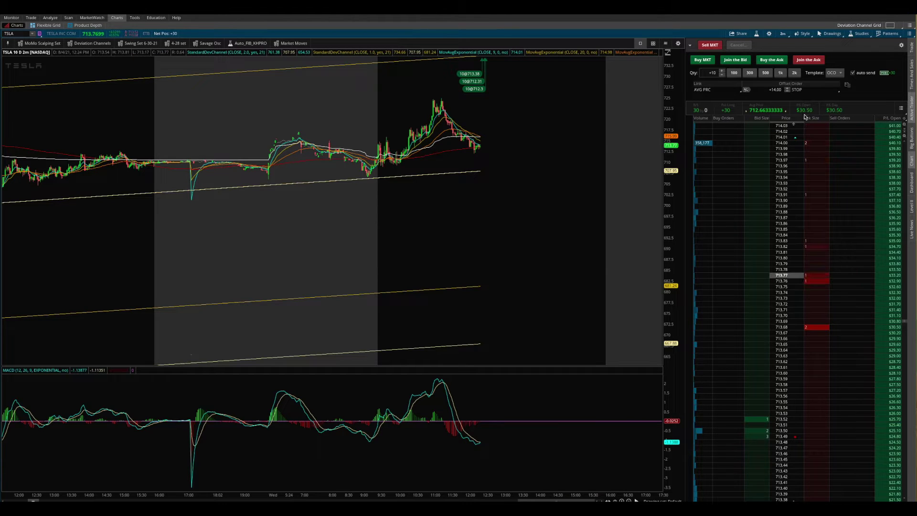
- Place an OCO sell order for 10 TSLA shares on the ladder, with the limit at 714.85 and the linked stop at 698.66
{"action": "left_click", "coordinate": [815, 195]}
{"action": "left_click_drag", "start_coordinate": [815, 194], "coordinate": [815, 190]}
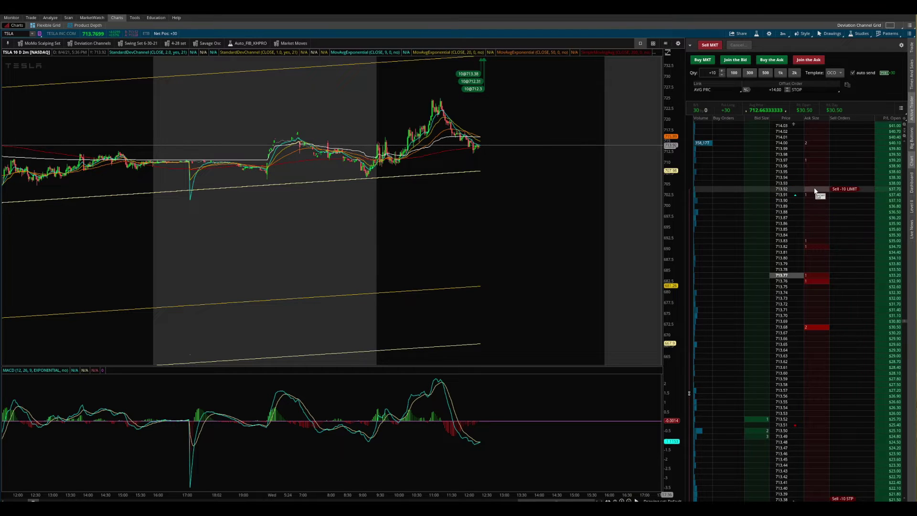
{"action": "scroll", "coordinate": [817, 201], "scroll_direction": "up", "scroll_amount": 5}
{"action": "left_click_drag", "start_coordinate": [812, 196], "coordinate": [796, 221]}
{"action": "scroll", "coordinate": [815, 200], "scroll_direction": "down", "scroll_amount": 4}
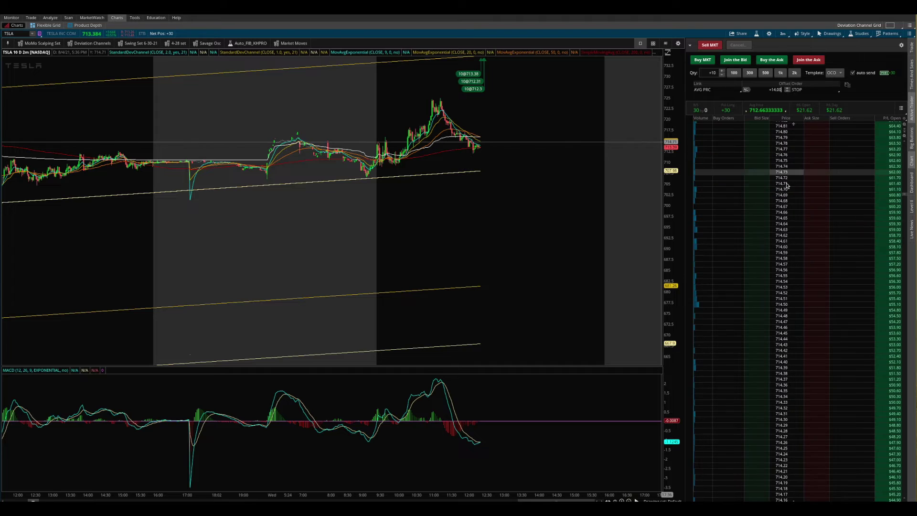
{"action": "mouse_move", "coordinate": [796, 210]}
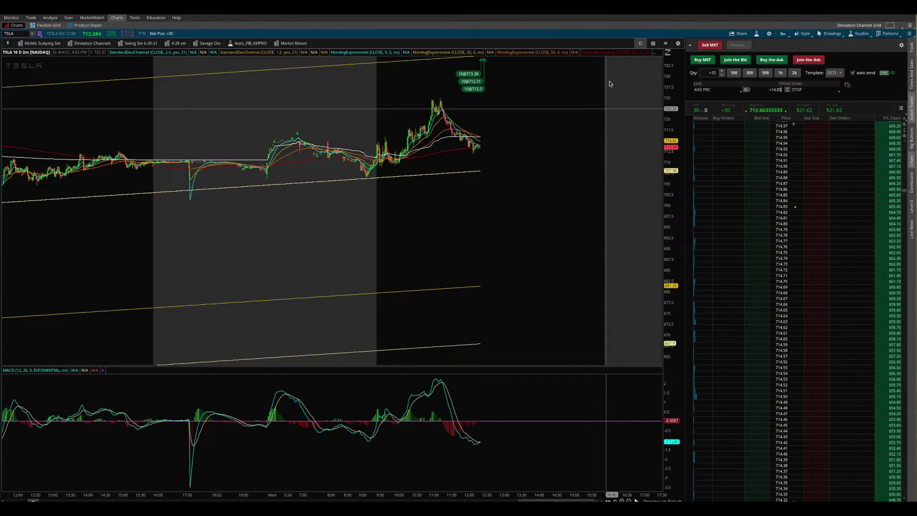
{"action": "left_click", "coordinate": [815, 271]}
{"action": "left_click_drag", "start_coordinate": [815, 273], "coordinate": [810, 199]}
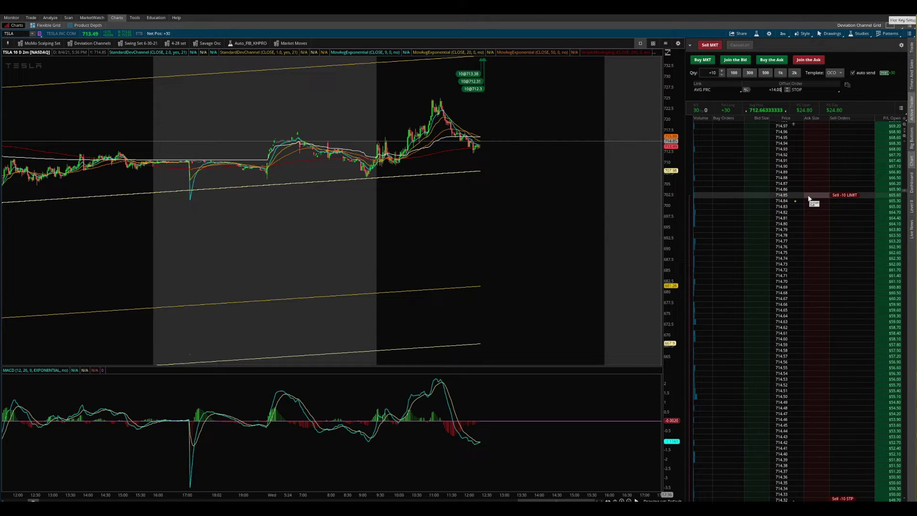
{"action": "left_click_drag", "start_coordinate": [809, 197], "coordinate": [809, 198]}
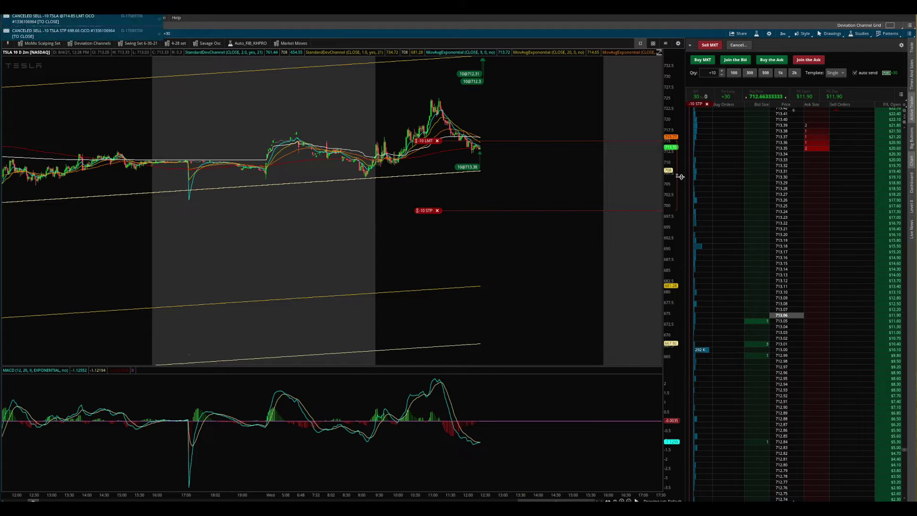
- Move the linked sell limit and stop orders up together on the chart, to about 720 and 704
{"action": "left_click_drag", "start_coordinate": [678, 178], "coordinate": [670, 158]}
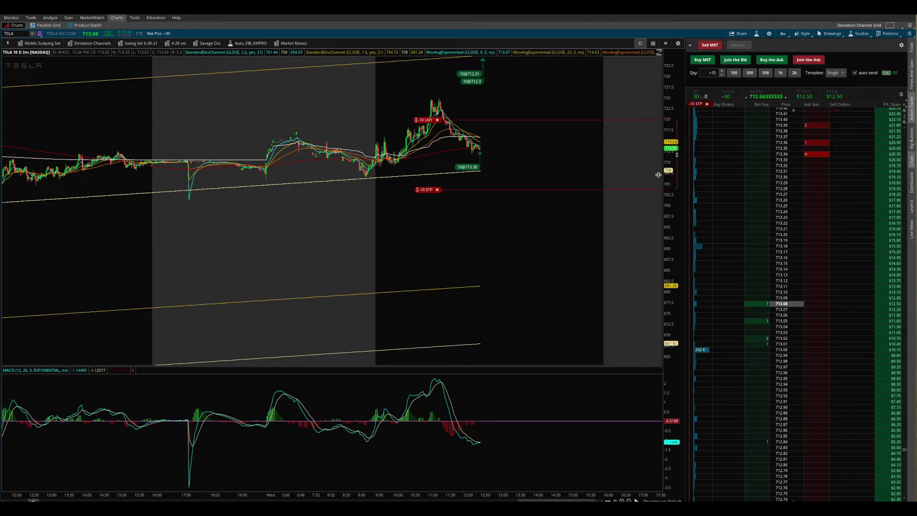
- Raise the linked TSLA sell stop on the chart to about 711.5, just under the current price
{"action": "scroll", "coordinate": [796, 295], "scroll_direction": "down", "scroll_amount": 10}
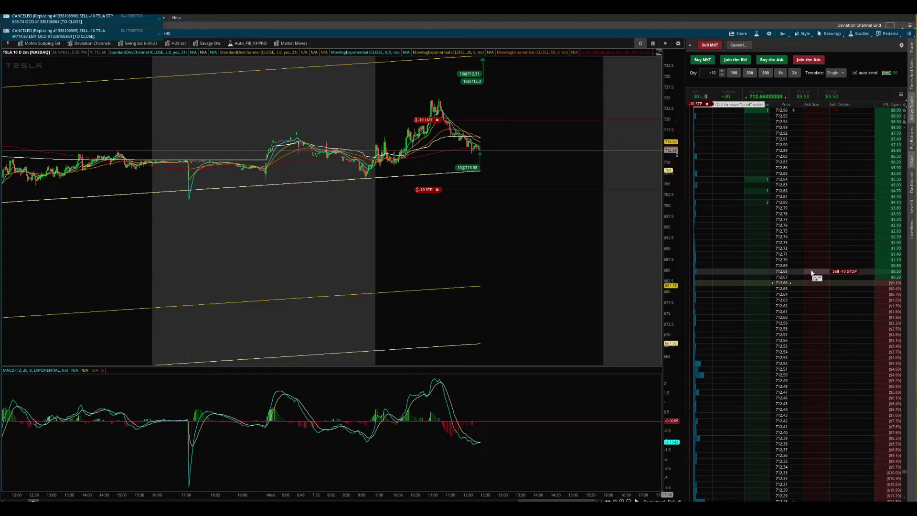
{"action": "scroll", "coordinate": [811, 273], "scroll_direction": "down", "scroll_amount": 10}
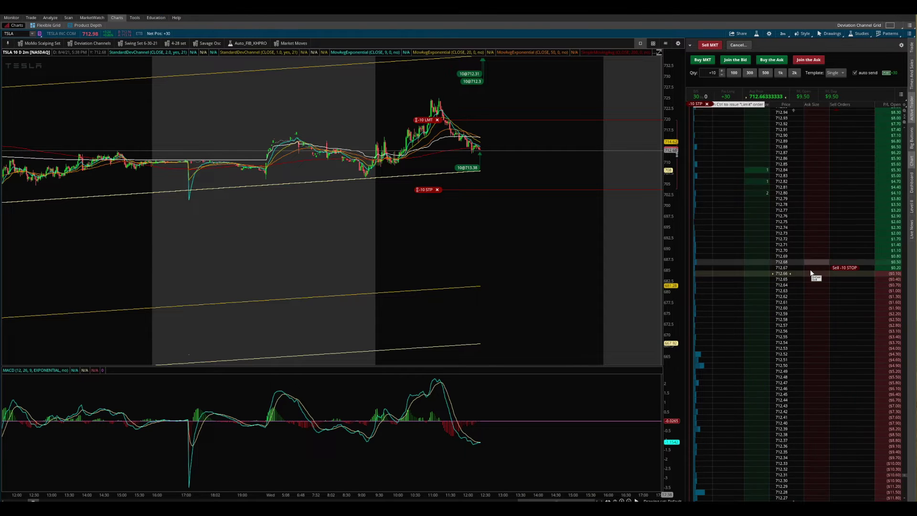
{"action": "scroll", "coordinate": [813, 271], "scroll_direction": "up", "scroll_amount": 15}
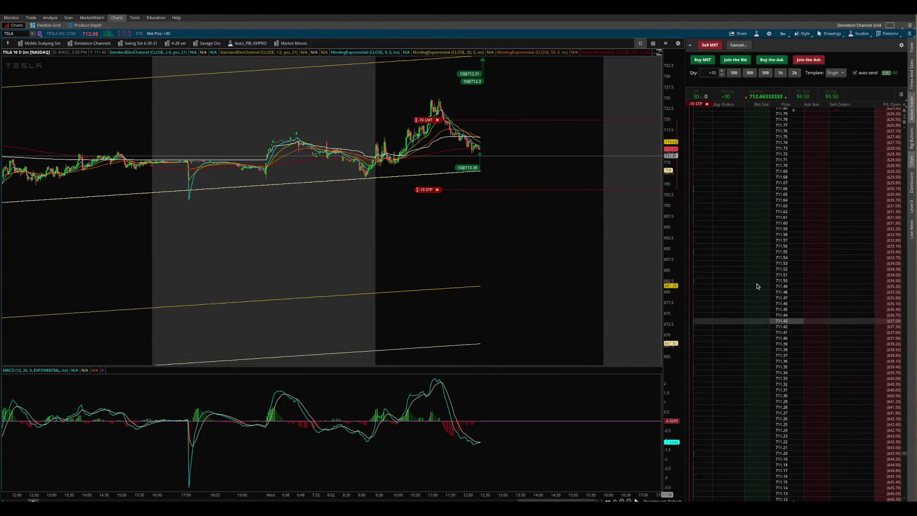
{"action": "scroll", "coordinate": [754, 259], "scroll_direction": "down", "scroll_amount": 6}
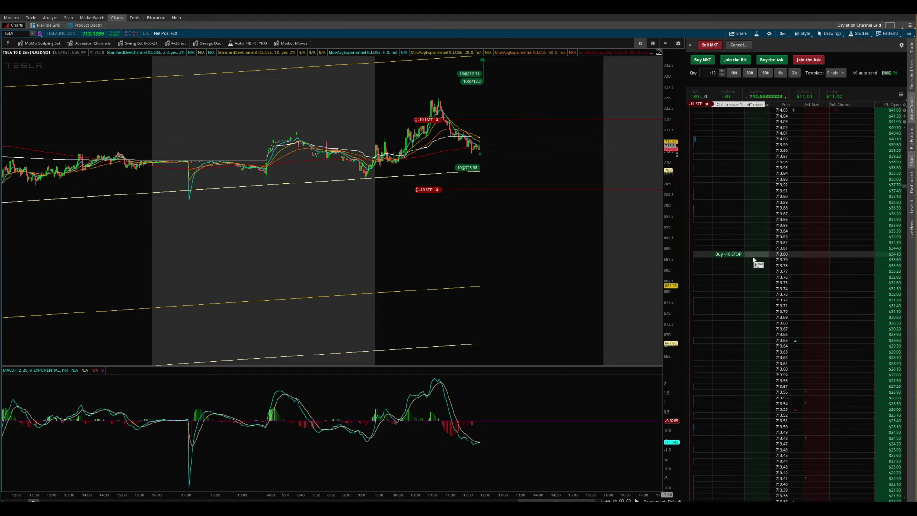
{"action": "scroll", "coordinate": [754, 259], "scroll_direction": "down", "scroll_amount": 4}
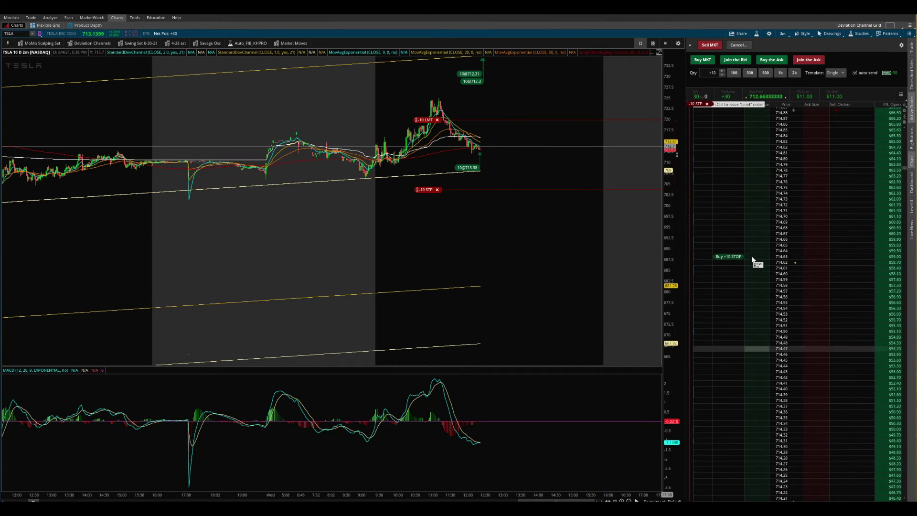
{"action": "scroll", "coordinate": [754, 259], "scroll_direction": "up", "scroll_amount": 1}
{"action": "left_click_drag", "start_coordinate": [425, 190], "coordinate": [427, 156]}
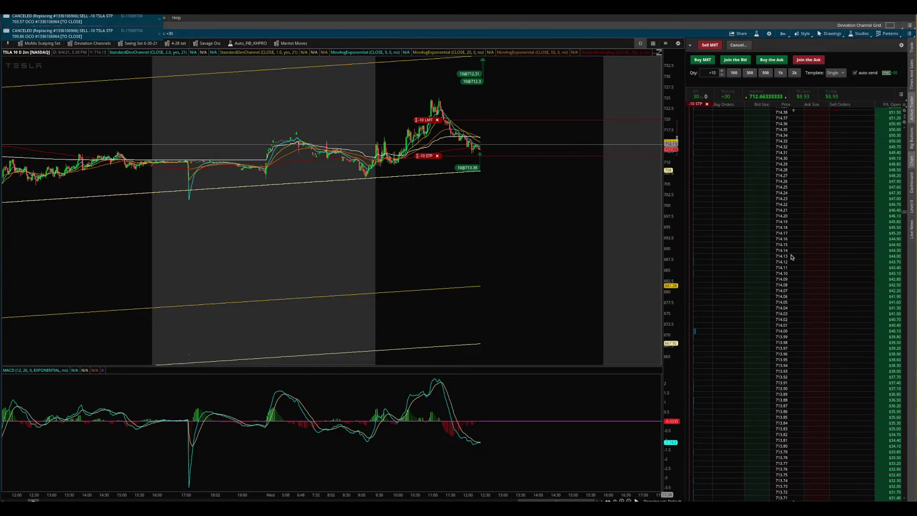
- Raise the TSLA sell stop a little further on the chart, to about 712
{"action": "scroll", "coordinate": [795, 293], "scroll_direction": "down", "scroll_amount": 6}
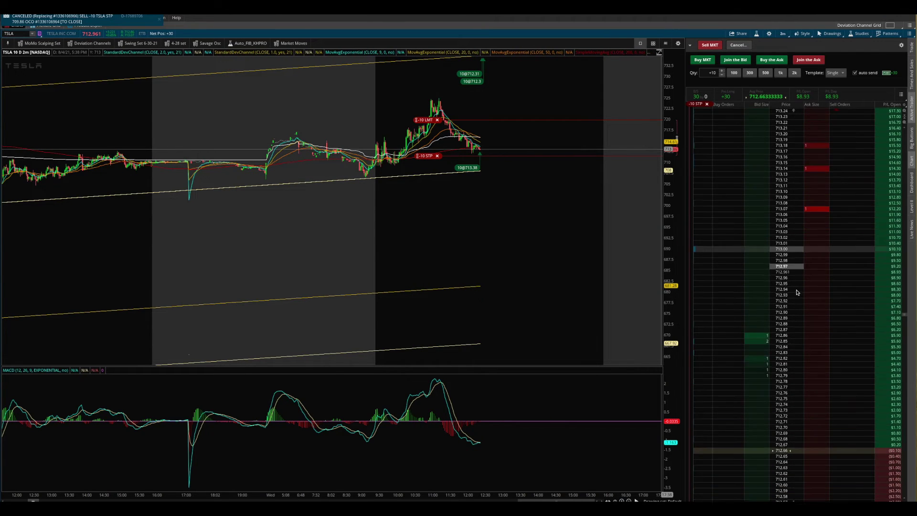
{"action": "scroll", "coordinate": [796, 293], "scroll_direction": "up", "scroll_amount": 20}
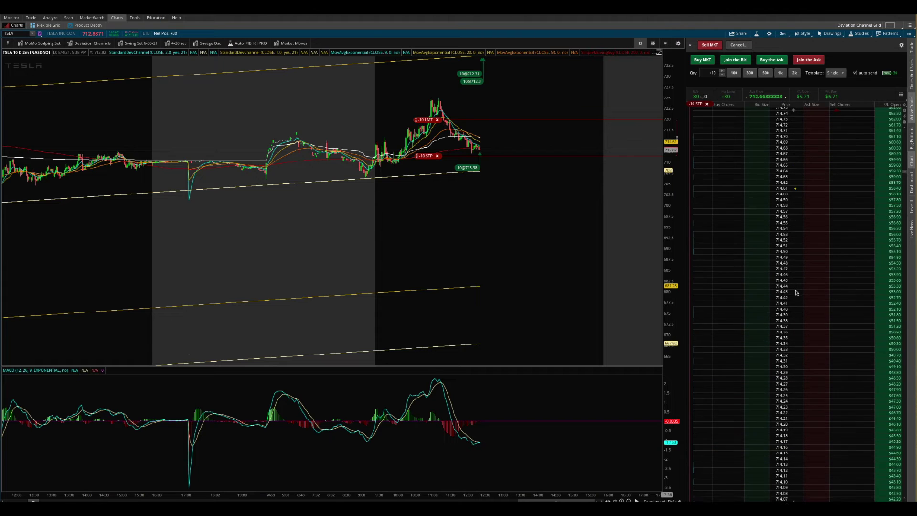
{"action": "scroll", "coordinate": [796, 292], "scroll_direction": "up", "scroll_amount": 3}
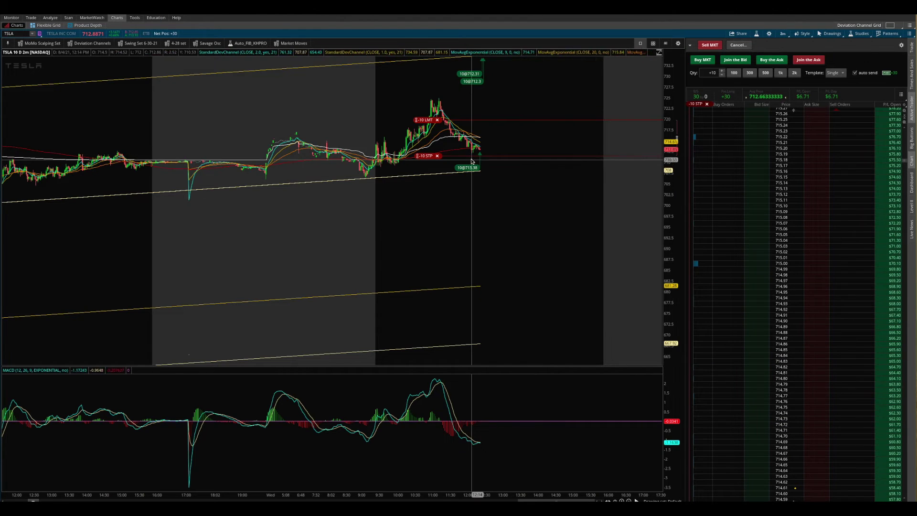
{"action": "left_click_drag", "start_coordinate": [425, 157], "coordinate": [427, 154]}
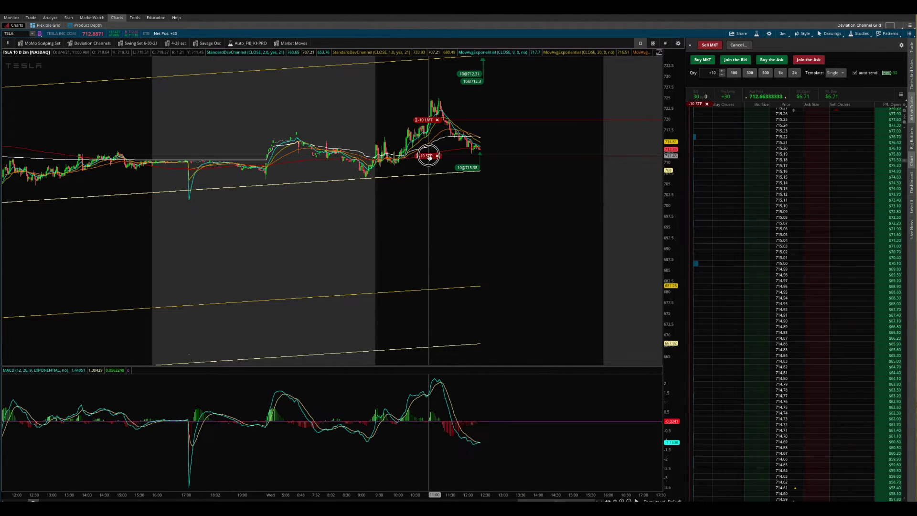
{"action": "left_click", "coordinate": [427, 154]}
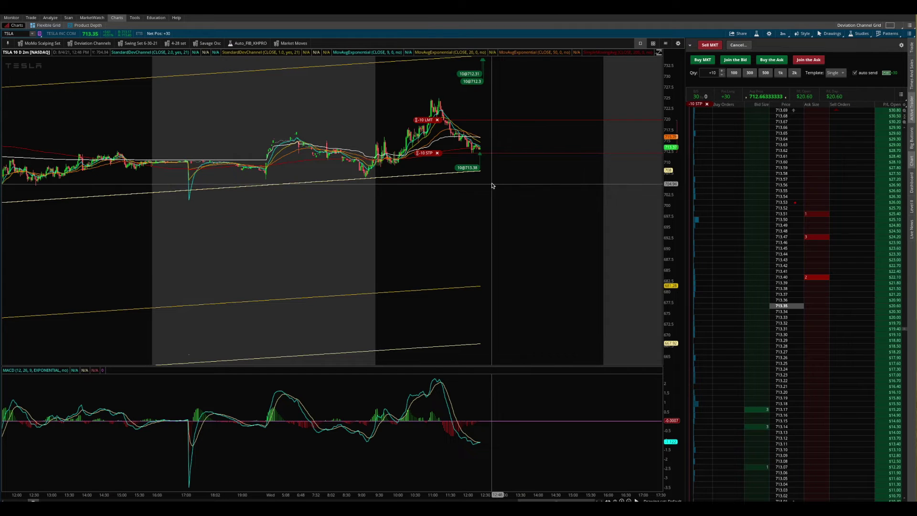
- Shift the linked TSLA sell limit and stop down together on the chart, to about 718.5 and 710.8
{"action": "left_click_drag", "start_coordinate": [538, 195], "coordinate": [358, 127]}
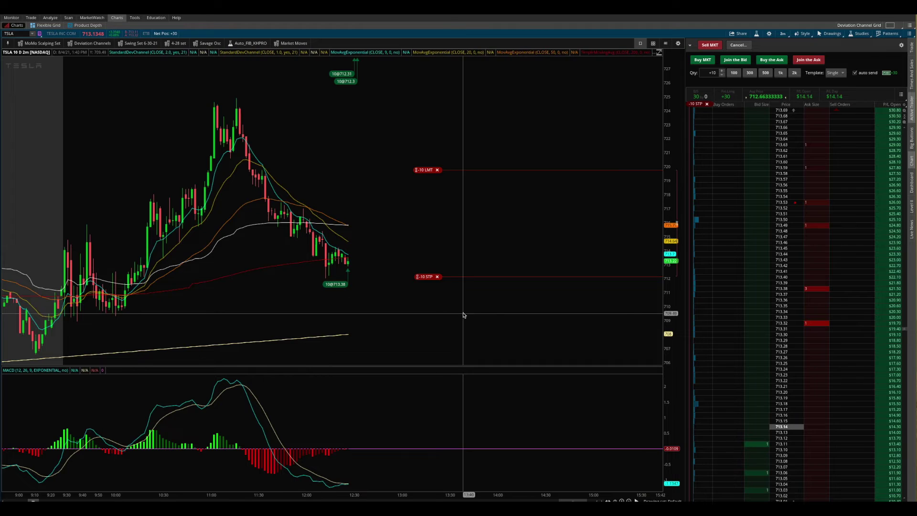
{"action": "left_click_drag", "start_coordinate": [676, 221], "coordinate": [651, 246]}
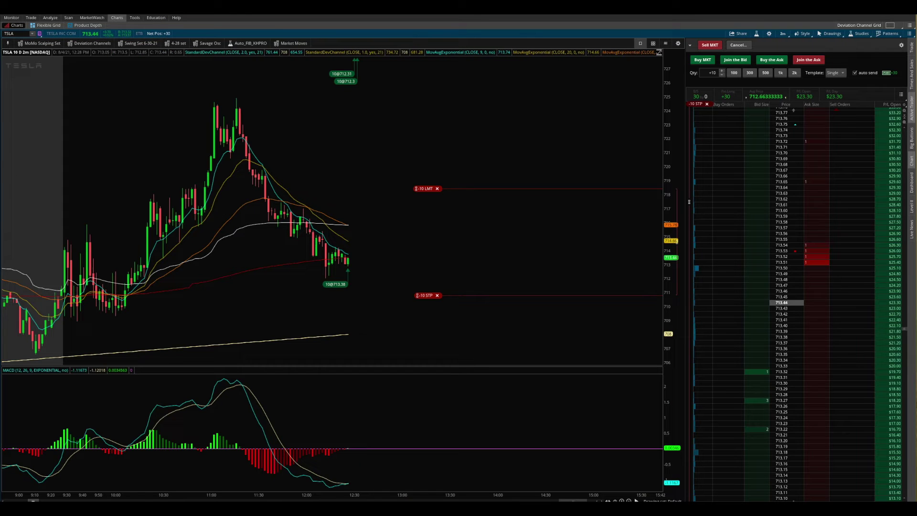
- Switch the chart and trading ladder to the symbol MVIS
{"action": "left_click", "coordinate": [21, 33]}
{"action": "type", "text": "MVIS"}
{"action": "key", "text": "Return"}
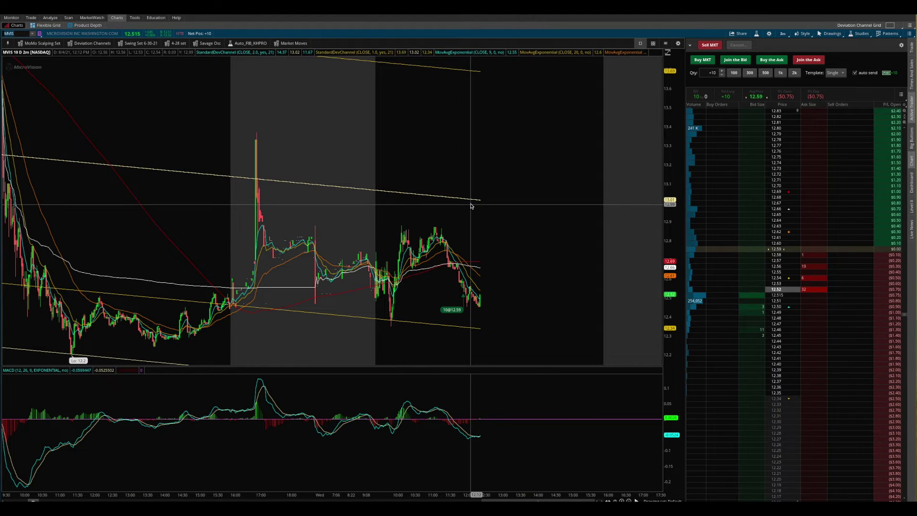
{"action": "scroll", "coordinate": [538, 250], "scroll_direction": "up", "scroll_amount": 5}
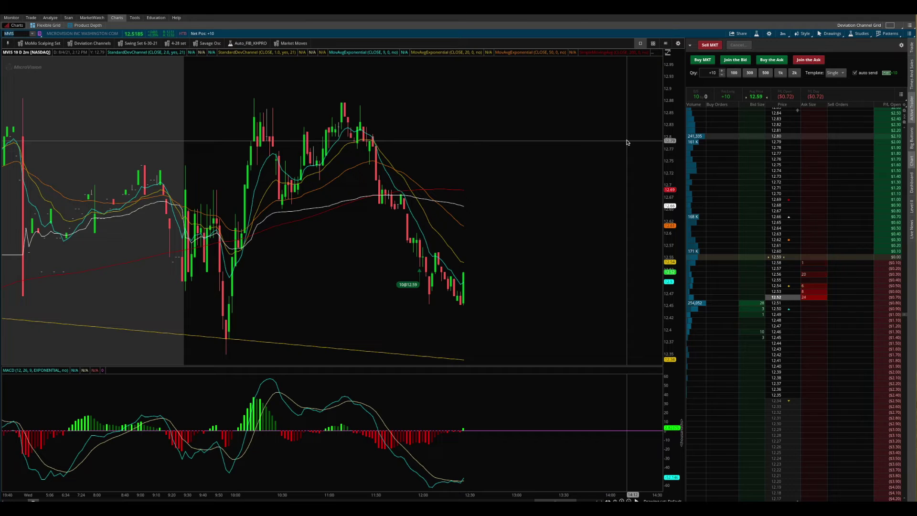
- Set the MVIS order template to TRG w/ bracket and change the stop exit's offset type to a value offset
{"action": "left_click", "coordinate": [836, 73]}
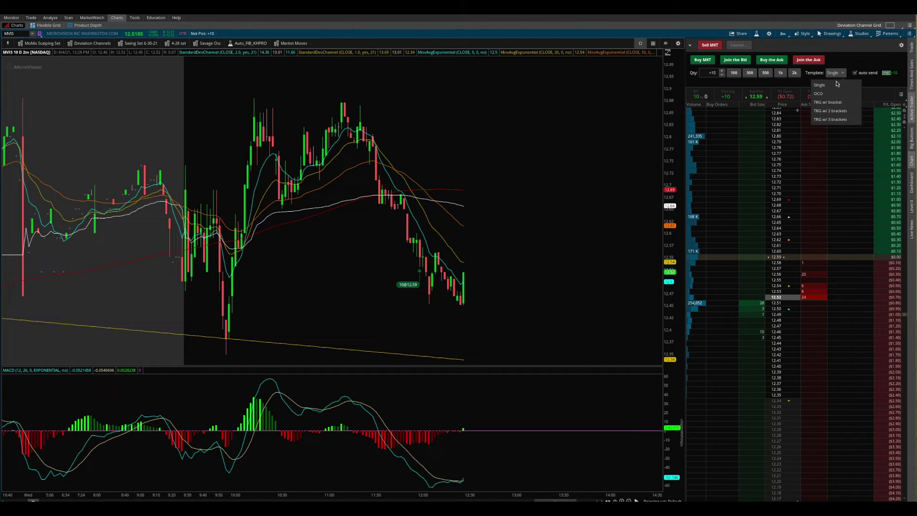
{"action": "left_click", "coordinate": [837, 102]}
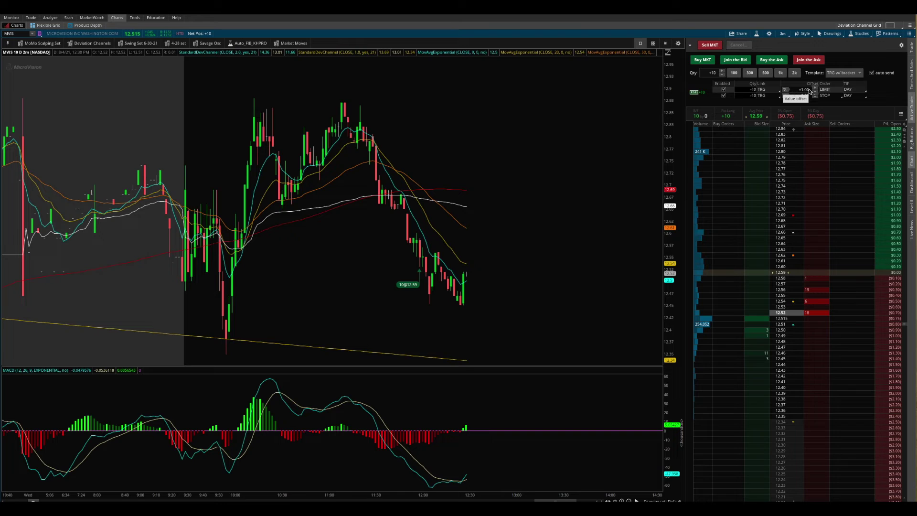
{"action": "left_click", "coordinate": [783, 96]}
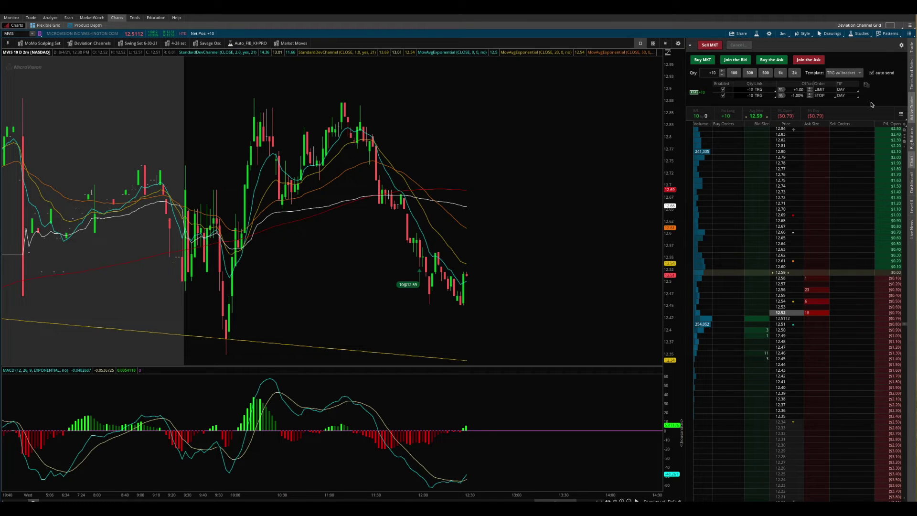
{"action": "left_click", "coordinate": [786, 94]}
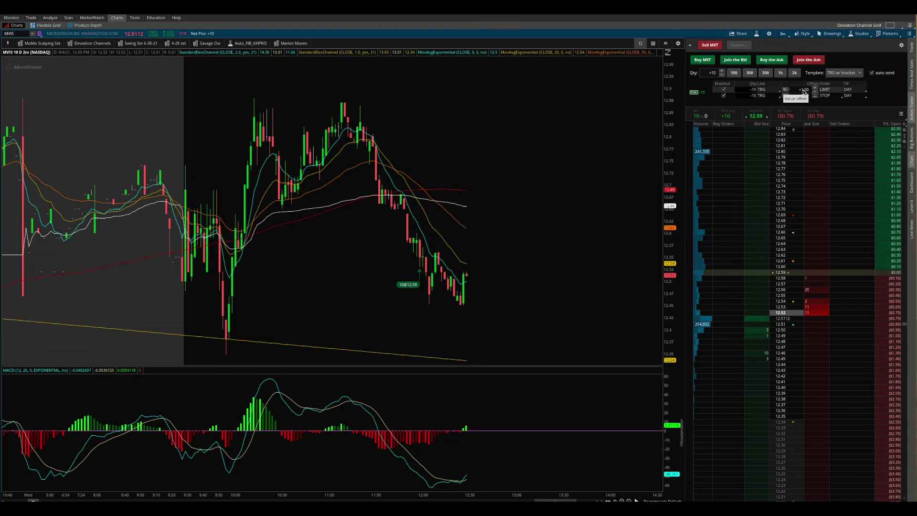
- Set the bracket's limit offset to +4.00 and its stop offset to -.60
{"action": "left_click", "coordinate": [805, 91]}
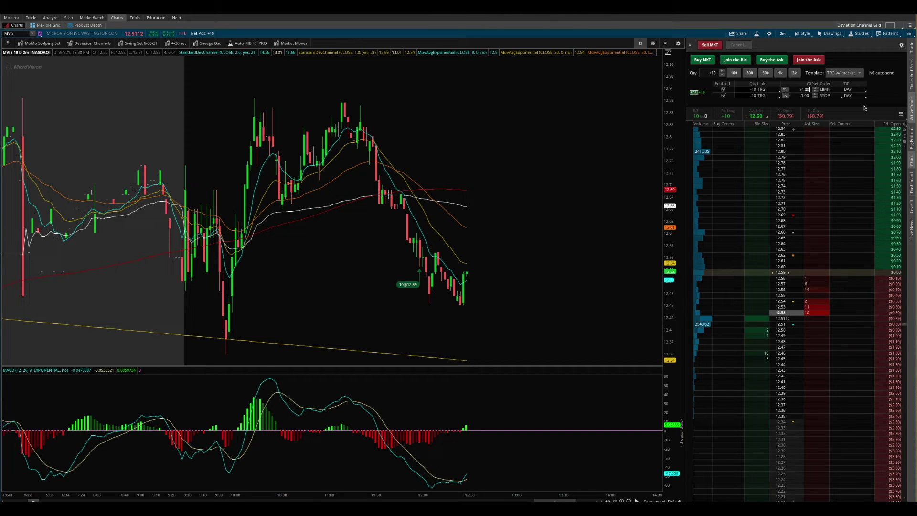
{"action": "type", "text": "+4.00"}
{"action": "key", "text": "Return"}
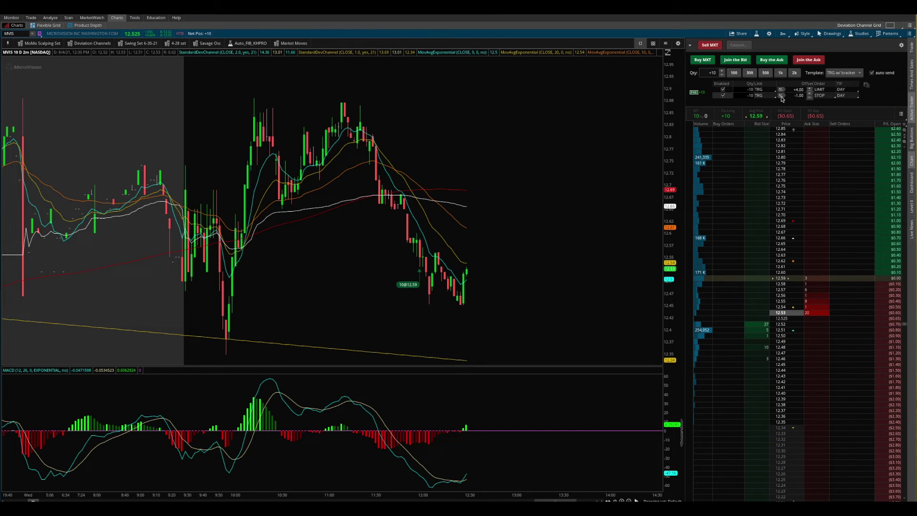
{"action": "left_click", "coordinate": [800, 95]}
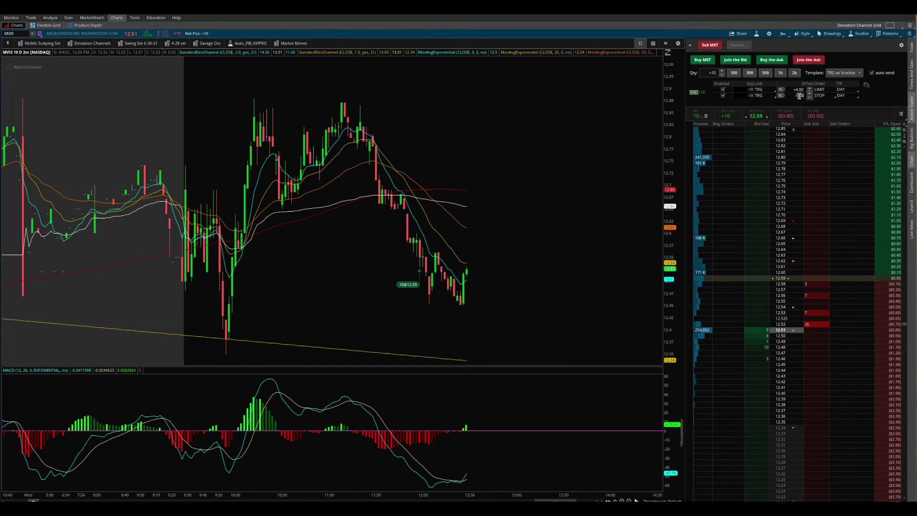
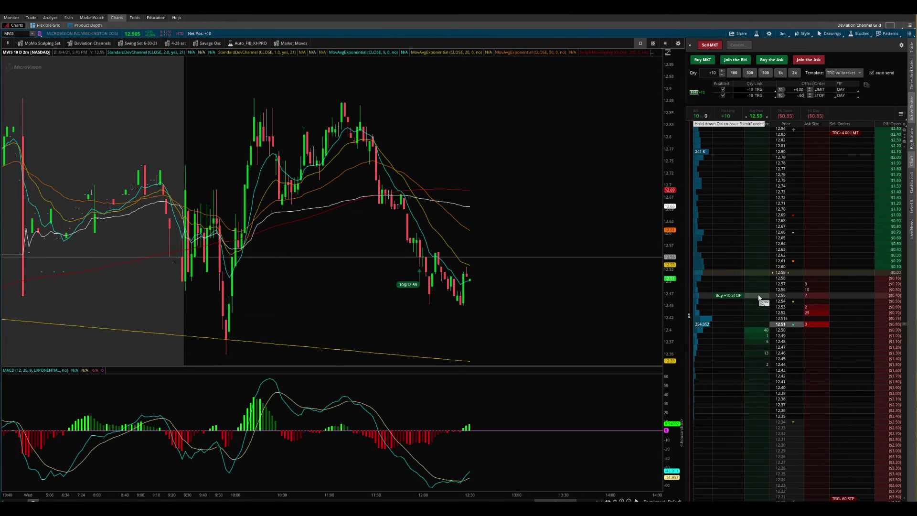
- Place a bracketed buy limit order for 10 MVIS shares at 12.40 and display its sell exits on the chart
{"action": "left_click", "coordinate": [759, 388]}
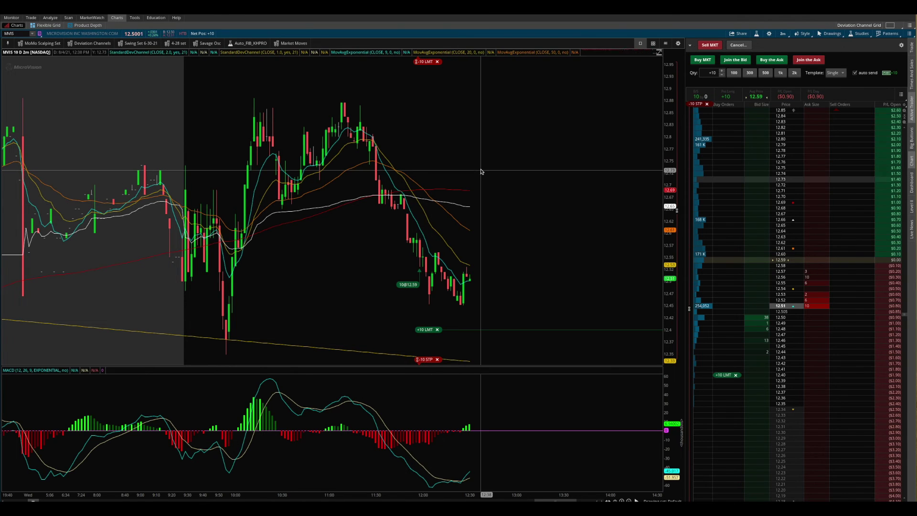
{"action": "left_click_drag", "start_coordinate": [666, 143], "coordinate": [655, 375]}
{"action": "left_click_drag", "start_coordinate": [668, 87], "coordinate": [666, 248]}
{"action": "left_click_drag", "start_coordinate": [668, 79], "coordinate": [651, 328]}
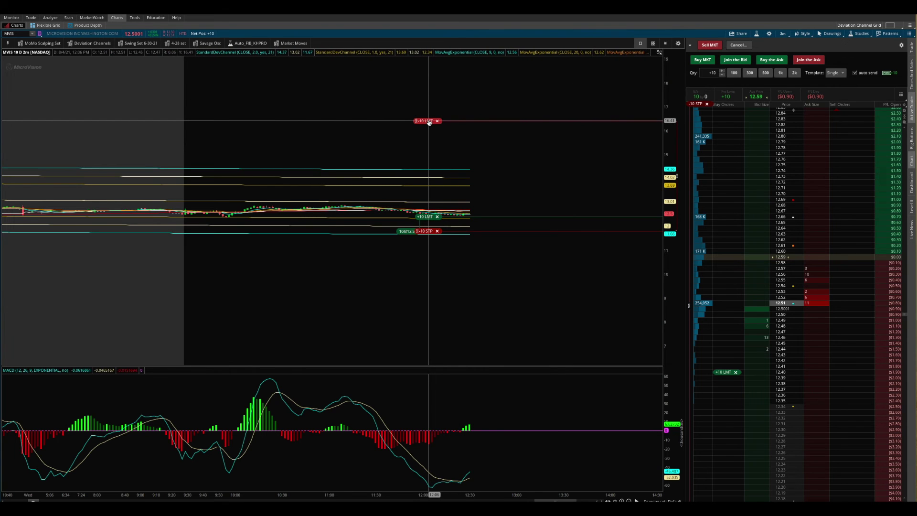
- Cancel the linked sell exits of the MVIS bracket, keeping the buy limit order working
{"action": "left_click_drag", "start_coordinate": [667, 136], "coordinate": [662, 162]}
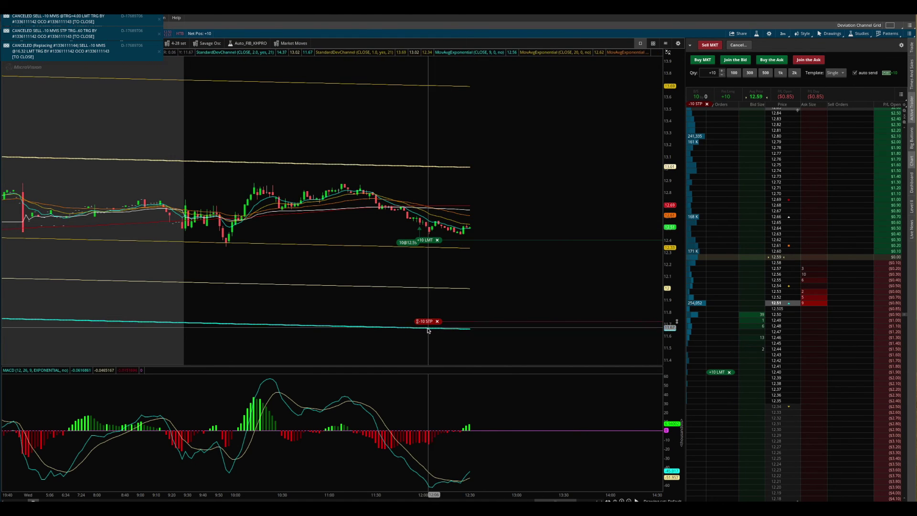
{"action": "left_click", "coordinate": [437, 322]}
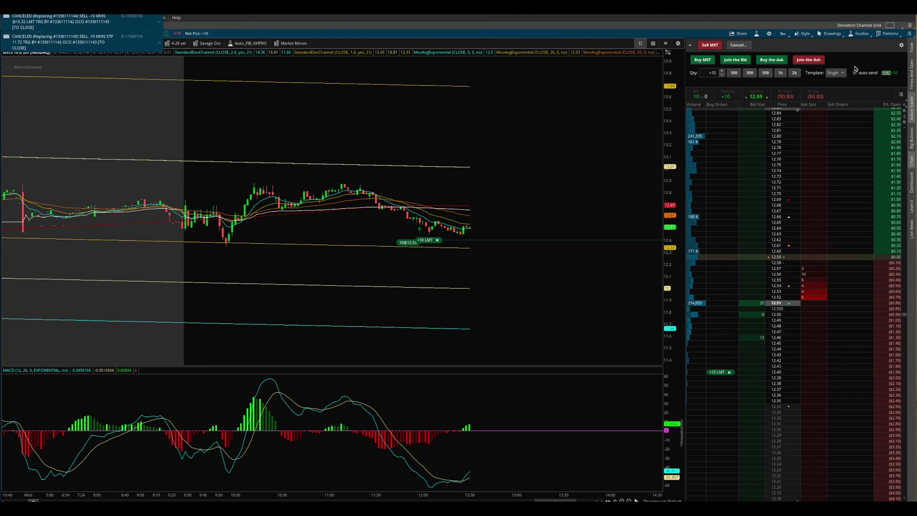
- Select the TRG w/ bracket template again and set its stop exit to a value offset of -.60
{"action": "left_click", "coordinate": [837, 72]}
{"action": "left_click", "coordinate": [832, 102]}
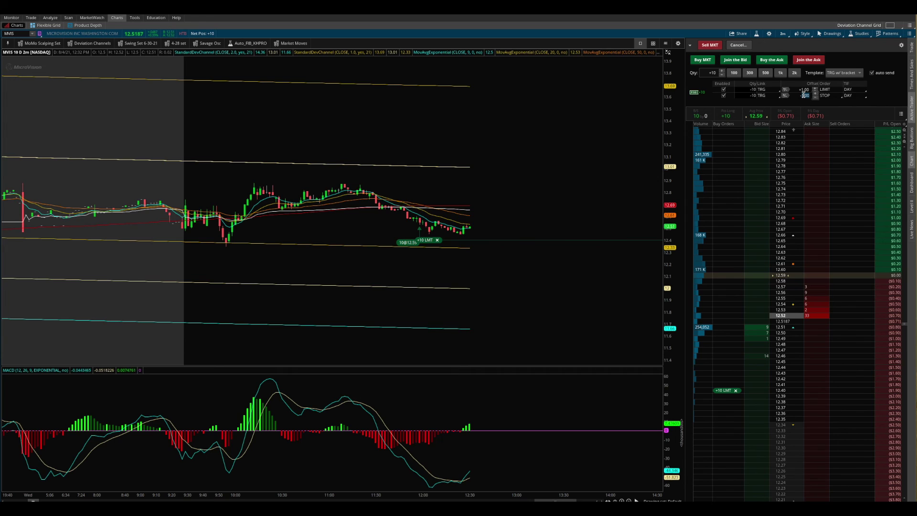
{"action": "key", "text": "Return"}
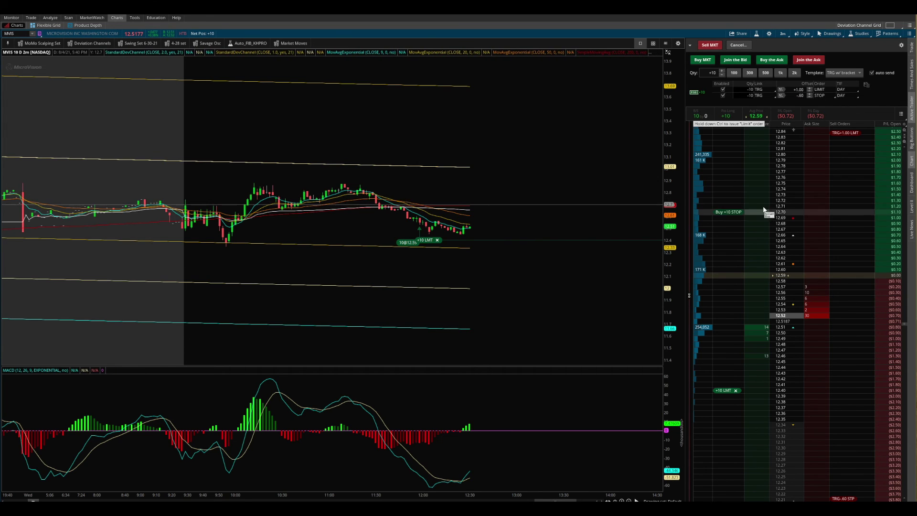
- Examine where bracketed MVIS buy entries and their triggered exits would sit on the ladder, above and below the current price
{"action": "left_click", "coordinate": [759, 185]}
{"action": "scroll", "coordinate": [759, 186], "scroll_direction": "up", "scroll_amount": 7}
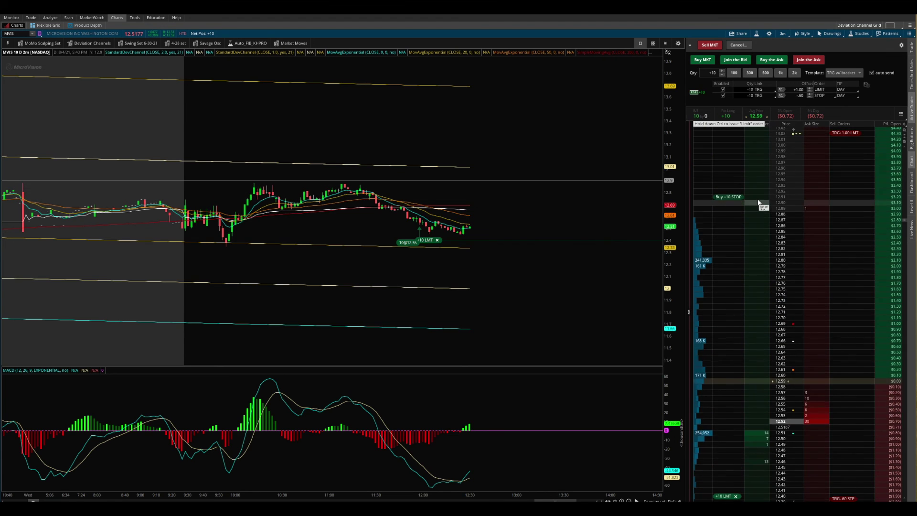
{"action": "left_click_drag", "start_coordinate": [762, 178], "coordinate": [752, 323]}
{"action": "scroll", "coordinate": [763, 320], "scroll_direction": "down", "scroll_amount": 10}
{"action": "scroll", "coordinate": [766, 335], "scroll_direction": "down", "scroll_amount": 5}
{"action": "scroll", "coordinate": [741, 282], "scroll_direction": "down", "scroll_amount": 4}
{"action": "scroll", "coordinate": [766, 316], "scroll_direction": "down", "scroll_amount": 3}
{"action": "scroll", "coordinate": [760, 303], "scroll_direction": "down", "scroll_amount": 5}
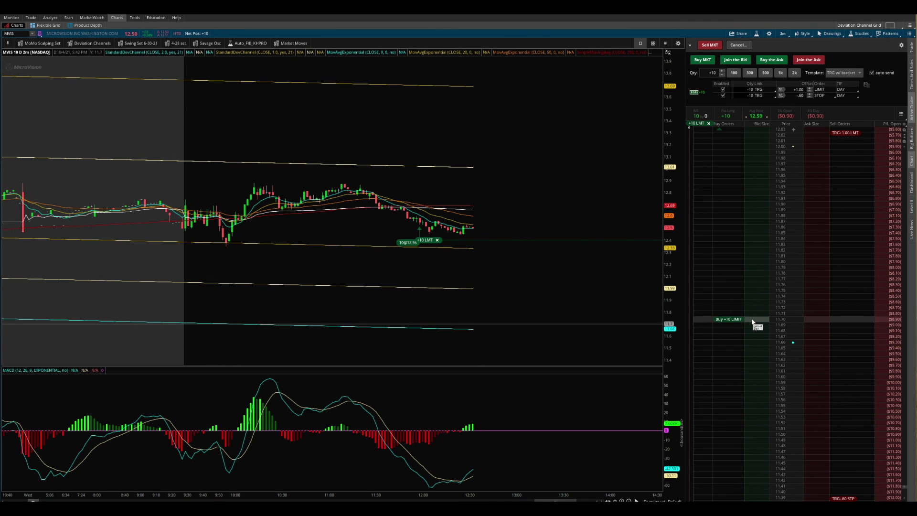
{"action": "left_click_drag", "start_coordinate": [751, 353], "coordinate": [751, 439]}
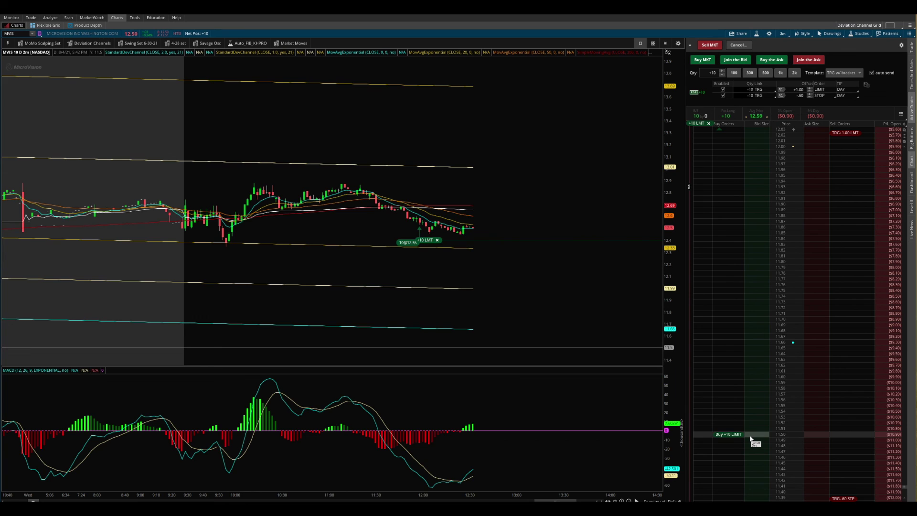
- Link the bracket's limit exit to ASK/BID instead of the trigger price
{"action": "left_click_drag", "start_coordinate": [751, 439], "coordinate": [761, 103]}
{"action": "left_click", "coordinate": [762, 90]}
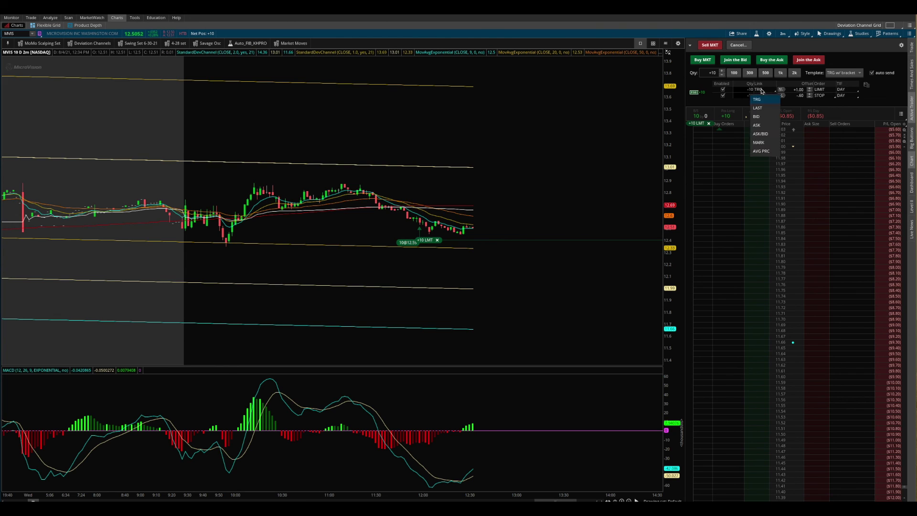
{"action": "left_click", "coordinate": [759, 133]}
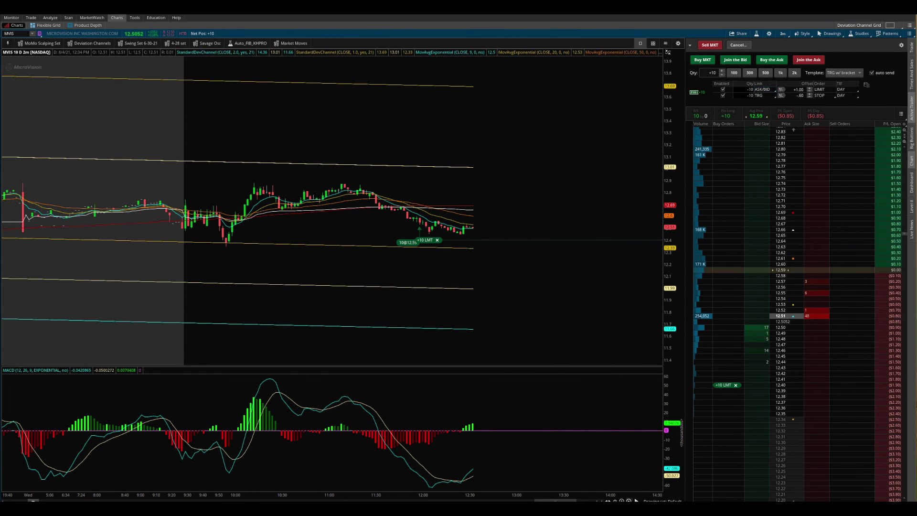
- Change the MVIS chart to the 2 Y : 1D time frame with automatic price scaling and focus on December 2020 onward
{"action": "scroll", "coordinate": [605, 328], "scroll_direction": "down", "scroll_amount": 3}
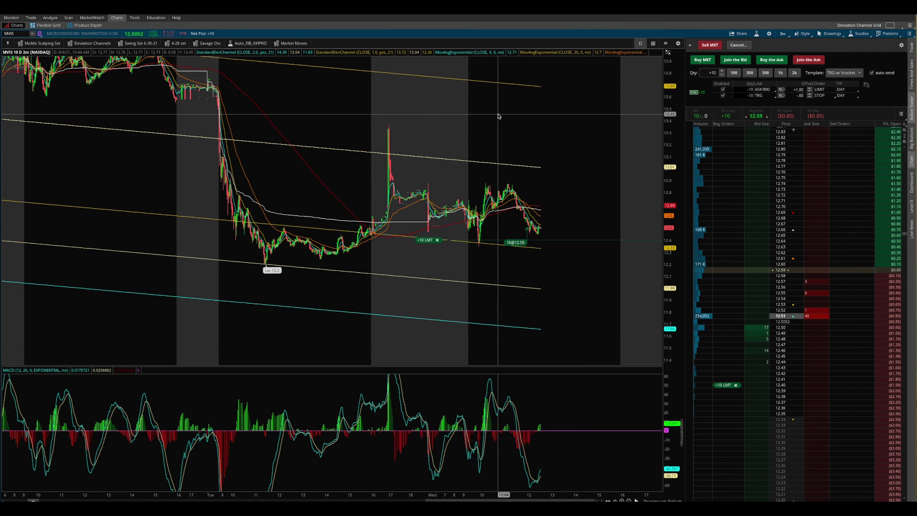
{"action": "left_click", "coordinate": [782, 34]}
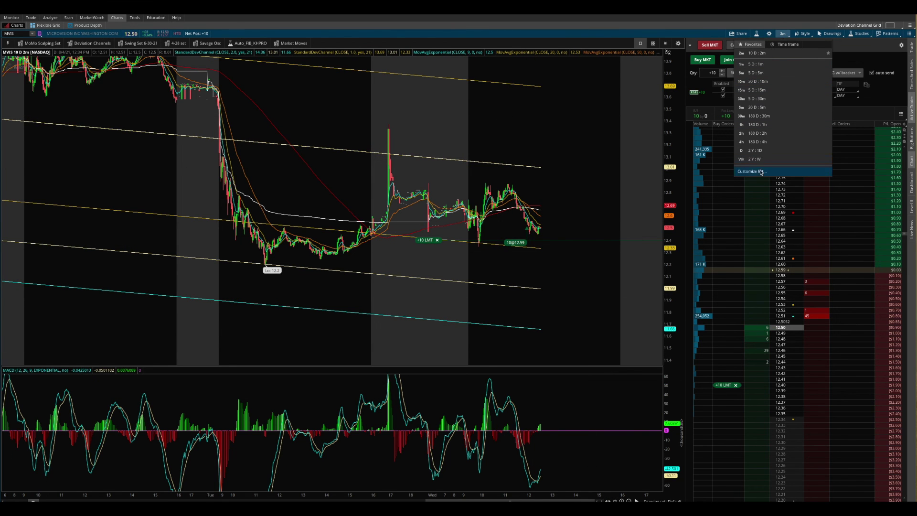
{"action": "left_click", "coordinate": [760, 151]}
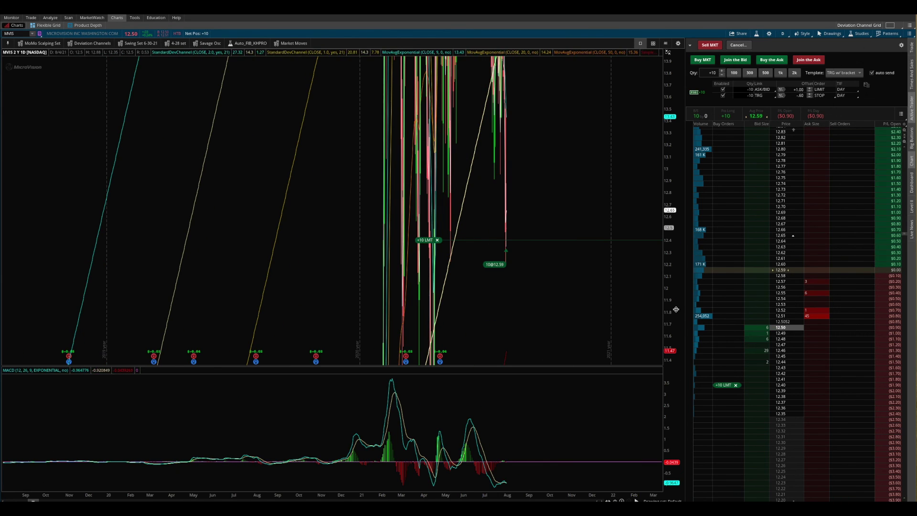
{"action": "left_click", "coordinate": [668, 52]}
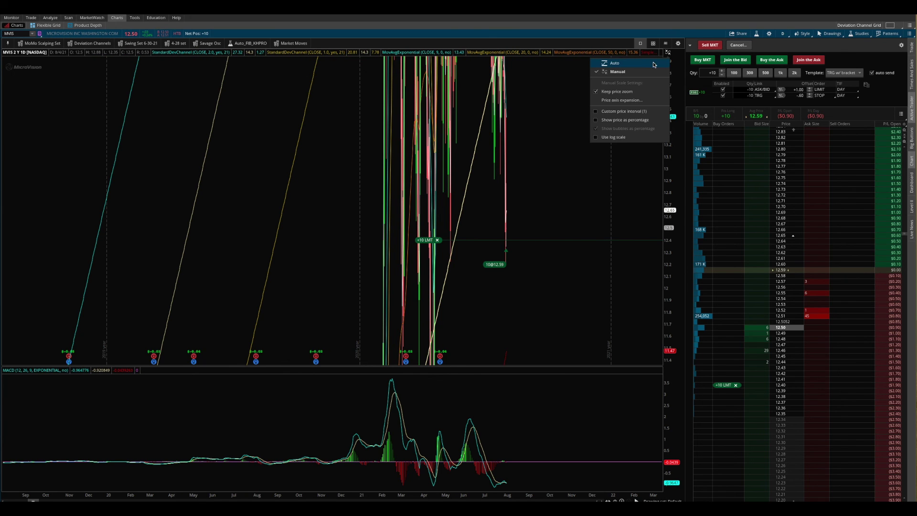
{"action": "left_click", "coordinate": [616, 137]}
{"action": "left_click_drag", "start_coordinate": [348, 210], "coordinate": [561, 210]}
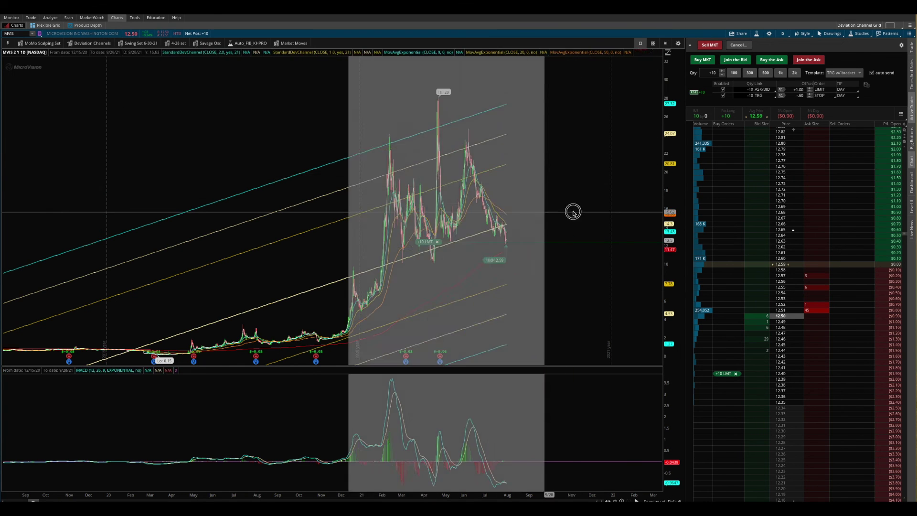